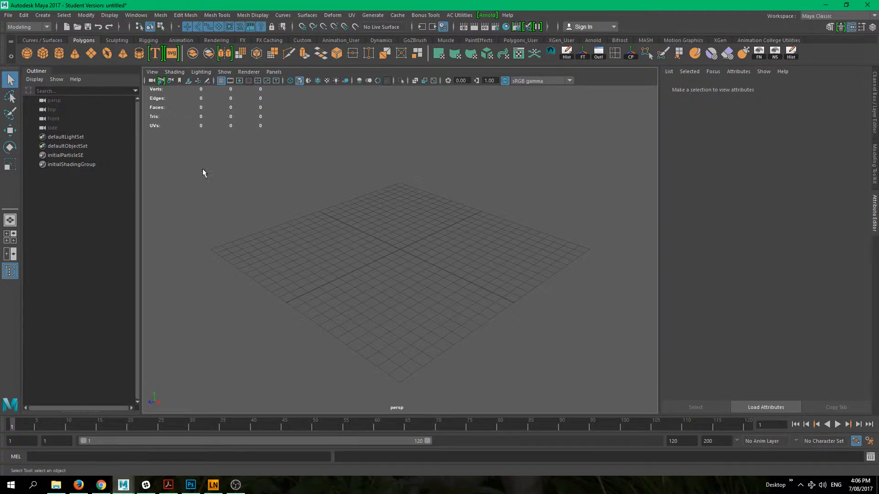
# - Open the project settings and start a new project, keeping the name New_Project
pyautogui.click(8, 15)
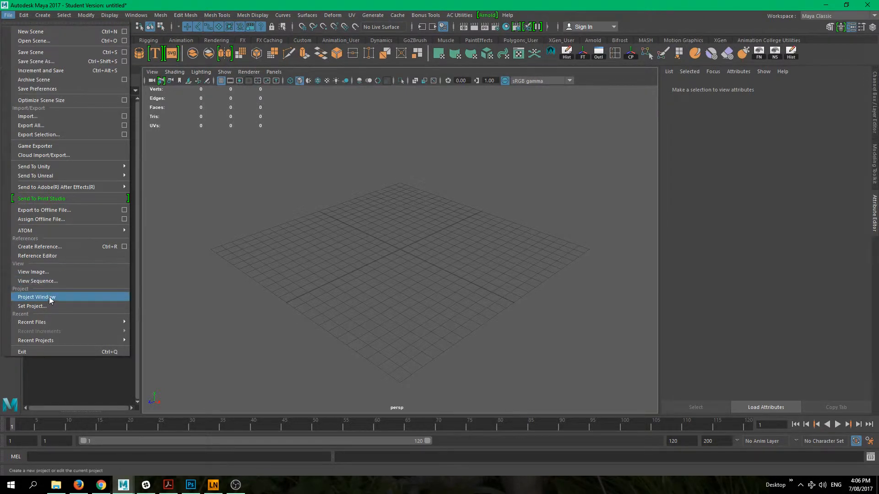
pyautogui.click(37, 296)
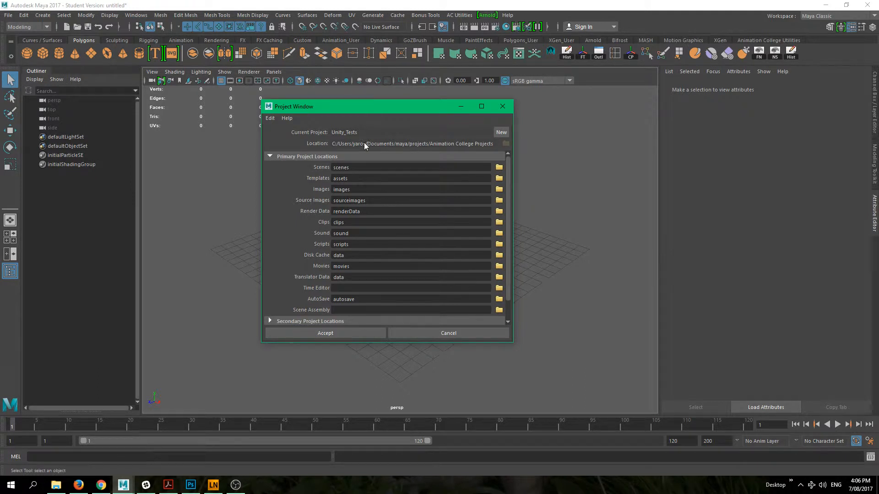
pyautogui.click(502, 136)
pyautogui.moveTo(344, 132); pyautogui.dragTo(304, 131)
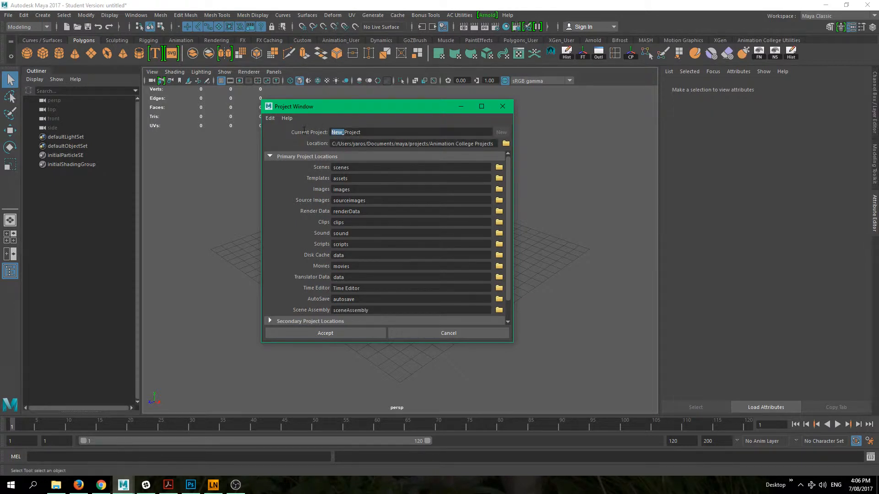
pyautogui.click(348, 134)
# - Set the new project's location to the projects folder inside Documents\maya
pyautogui.click(506, 144)
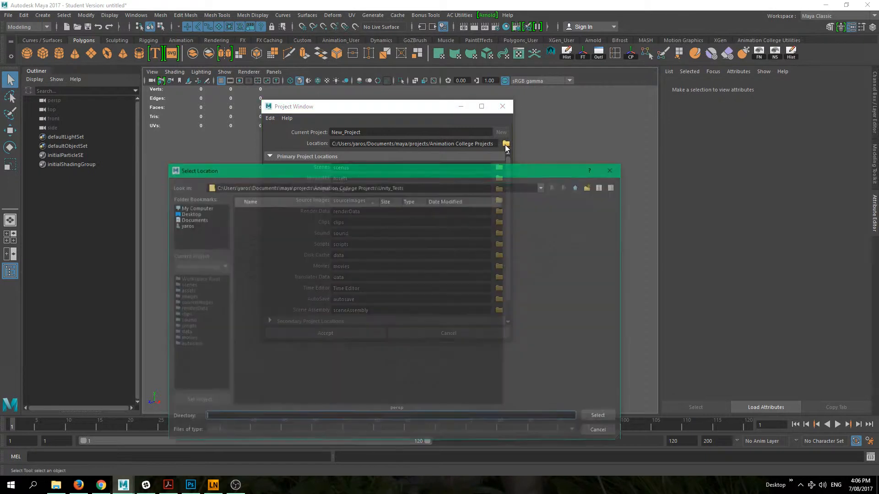
pyautogui.click(577, 187)
pyautogui.click(578, 187)
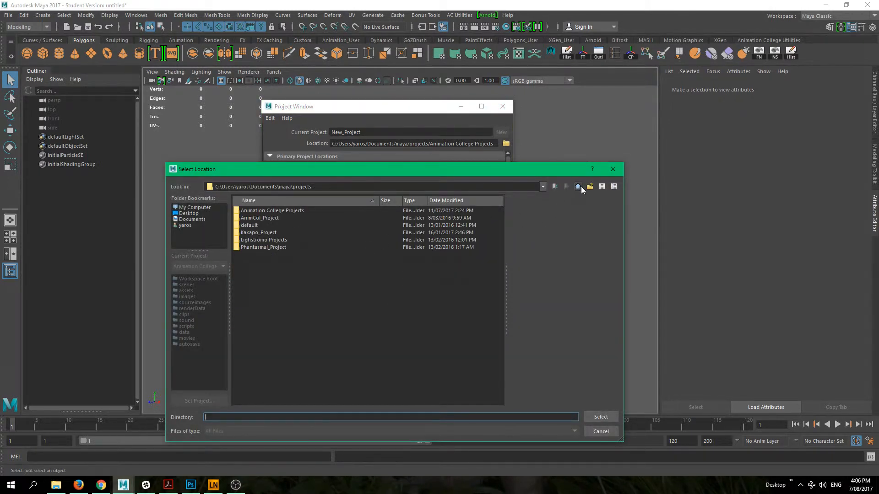
pyautogui.click(581, 187)
pyautogui.click(254, 247)
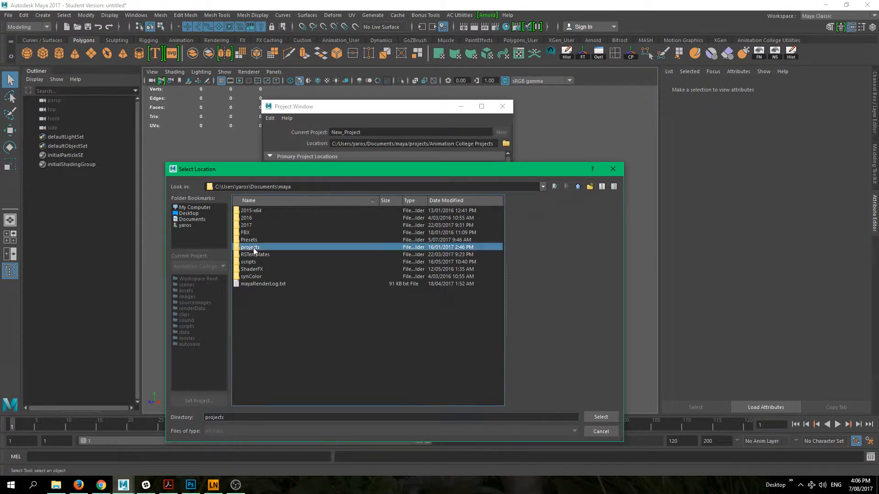
pyautogui.click(594, 415)
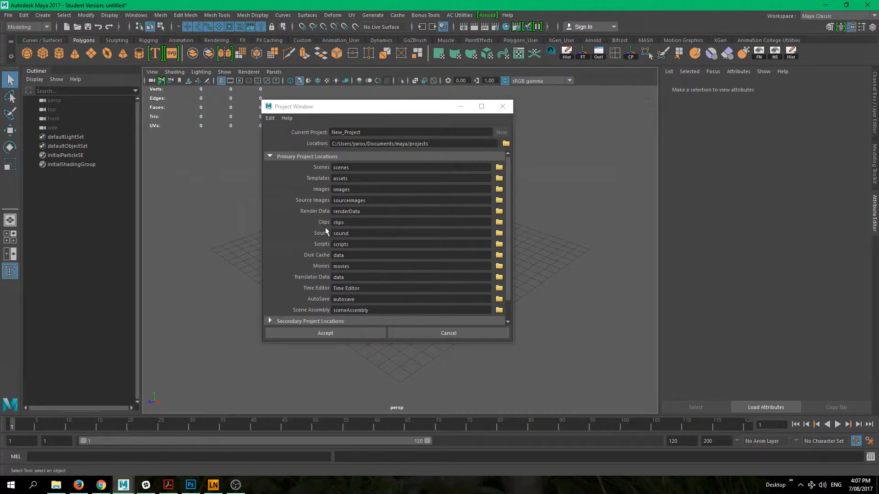
# - Clear the Translator Data and Clips folder locations and accept the new project's settings
pyautogui.doubleClick(351, 277)
pyautogui.press('BackSpace')
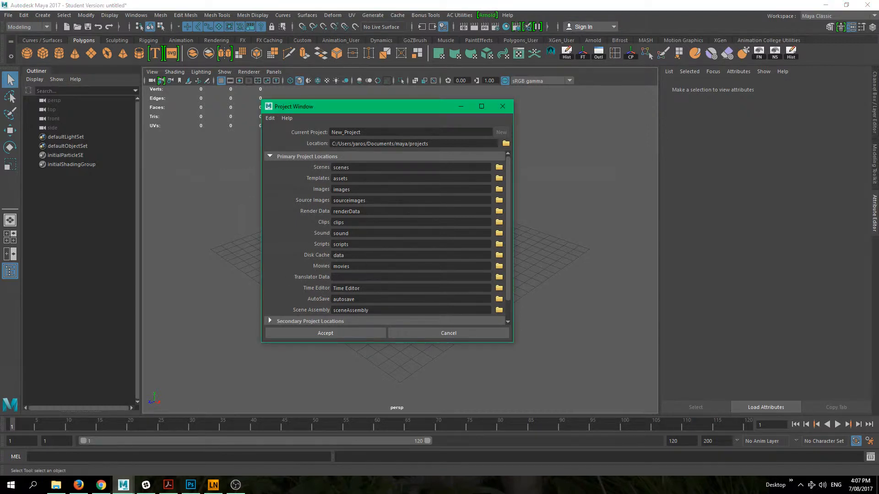
pyautogui.doubleClick(339, 223)
pyautogui.press('BackSpace')
pyautogui.click(301, 335)
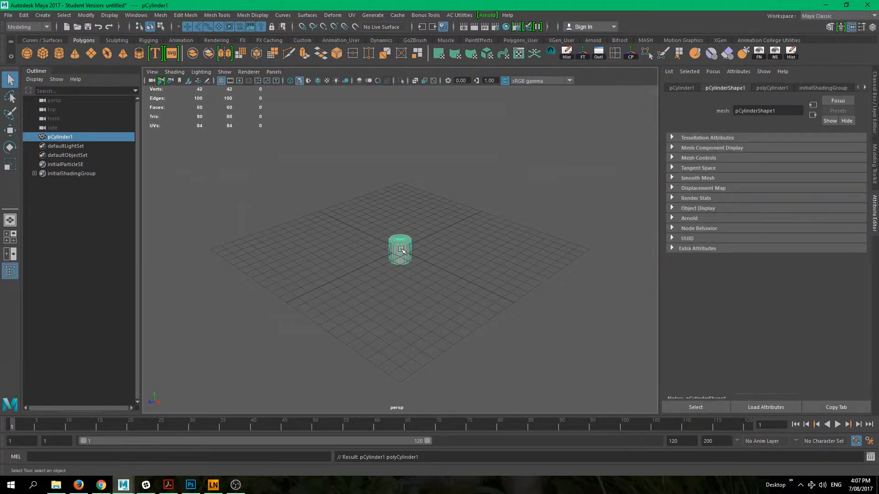
# - Move the polygon cylinder freely away from the grid's centre with the Move tool
pyautogui.press('r')
pyautogui.press('w')
pyautogui.moveTo(407, 255); pyautogui.dragTo(363, 263)
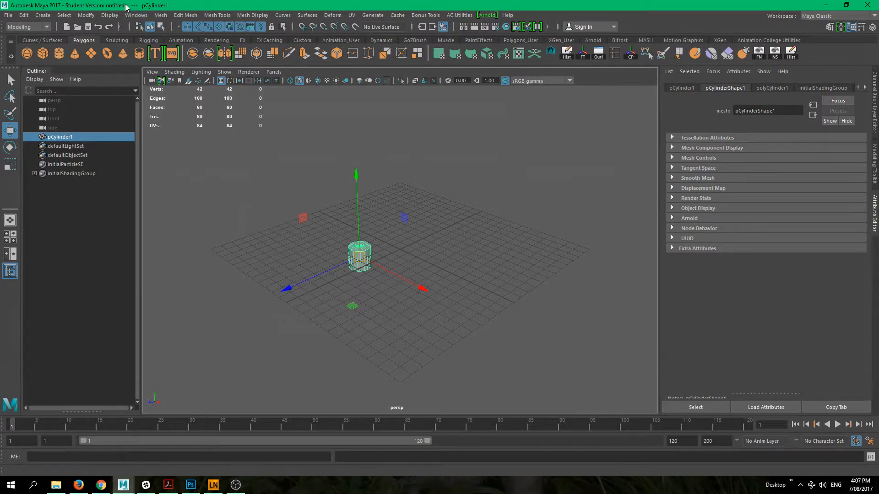
# - Begin saving the scene as a new file named project_01 in New_Project's scenes folder
pyautogui.click(9, 15)
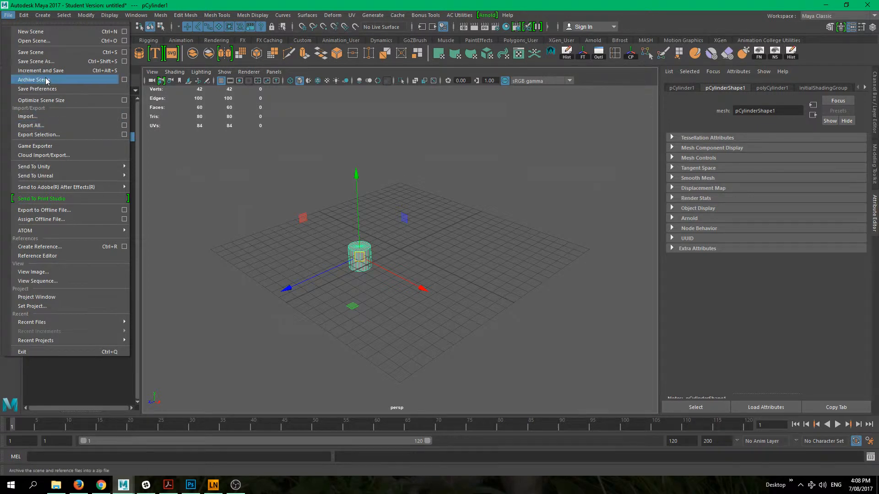
pyautogui.click(51, 61)
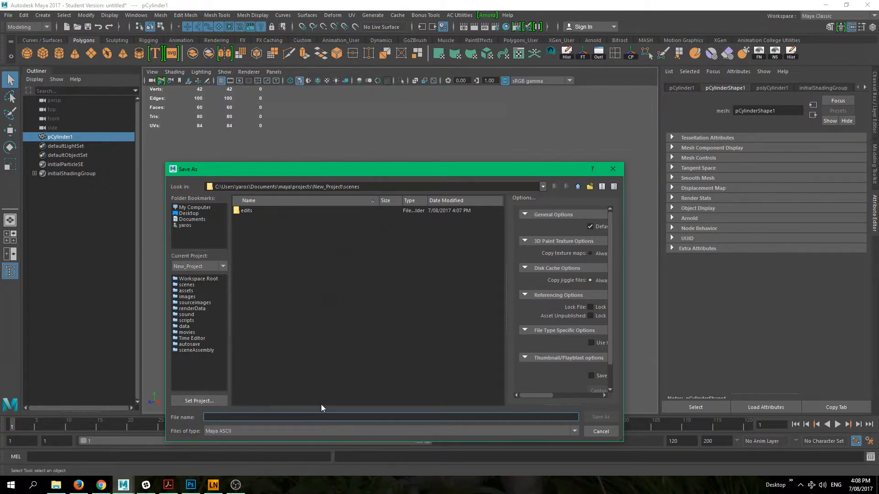
pyautogui.write('project_01')
# - Choose Maya ASCII as the file type and save the scene
pyautogui.click(246, 432)
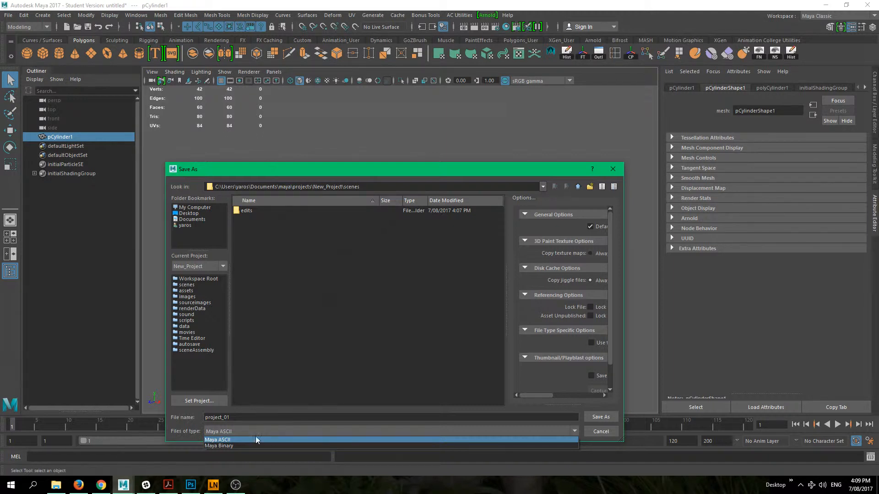
pyautogui.click(256, 439)
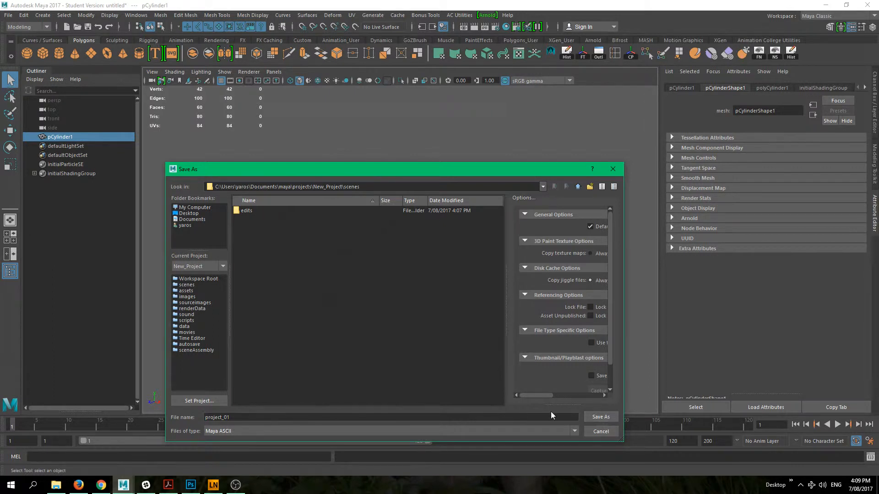
pyautogui.moveTo(540, 395); pyautogui.dragTo(454, 397)
pyautogui.click(608, 418)
pyautogui.click(417, 251)
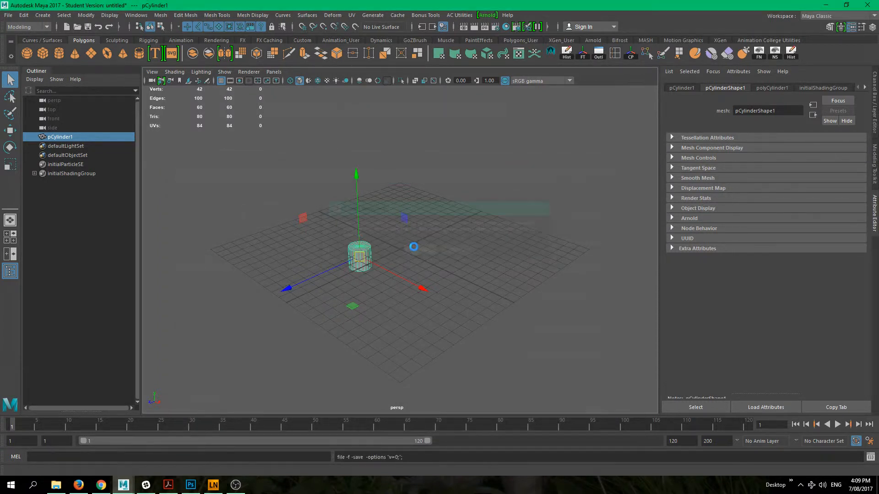
# - Delete the cylinder from the scene
pyautogui.press('w')
pyautogui.click(372, 284)
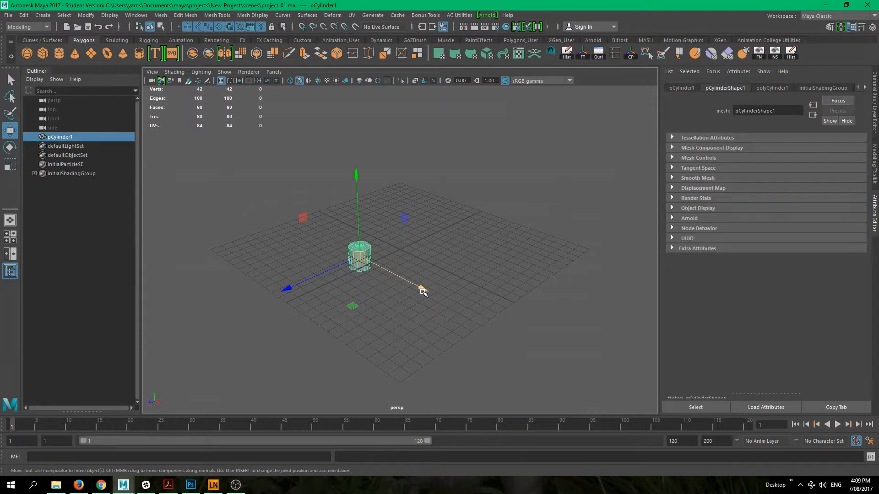
pyautogui.press('Delete')
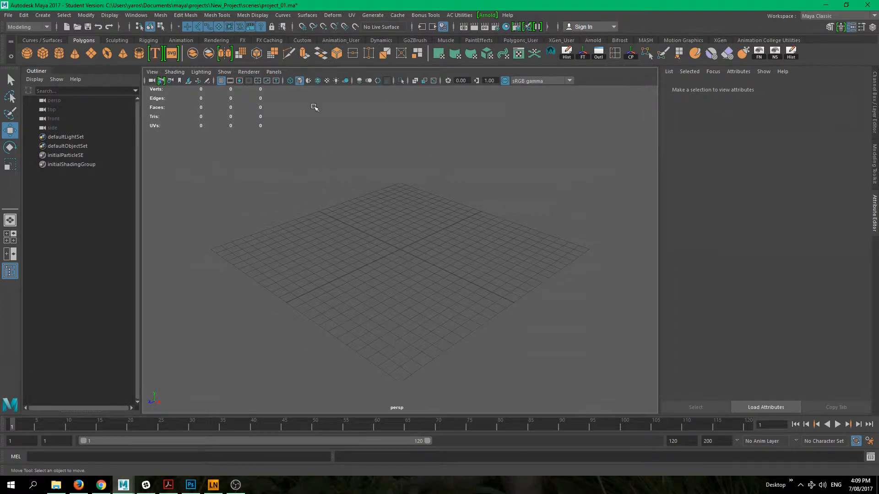
# - Set AnimCol_Project from the projects folder as the current project
pyautogui.click(9, 16)
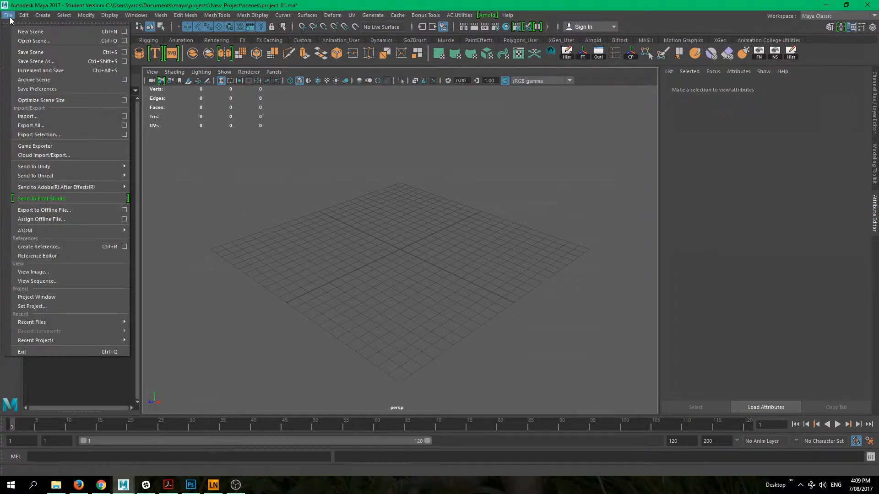
pyautogui.click(52, 307)
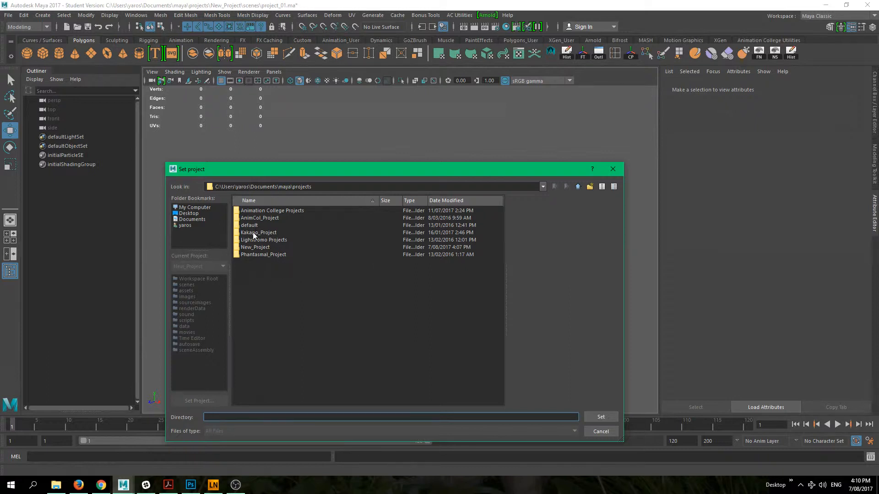
pyautogui.click(272, 218)
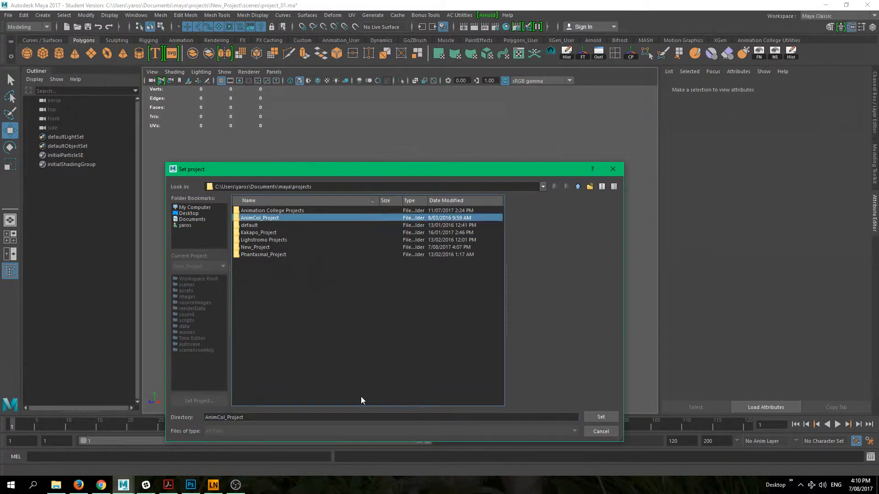
pyautogui.doubleClick(284, 218)
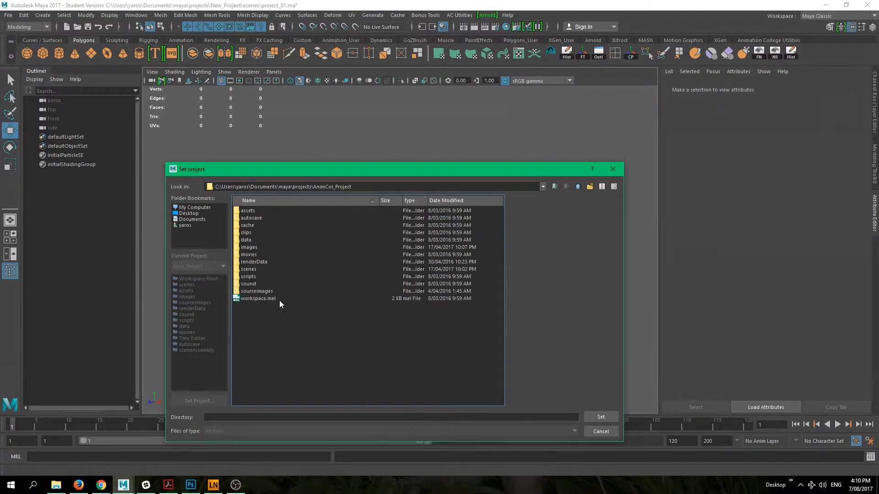
pyautogui.click(577, 186)
pyautogui.click(257, 219)
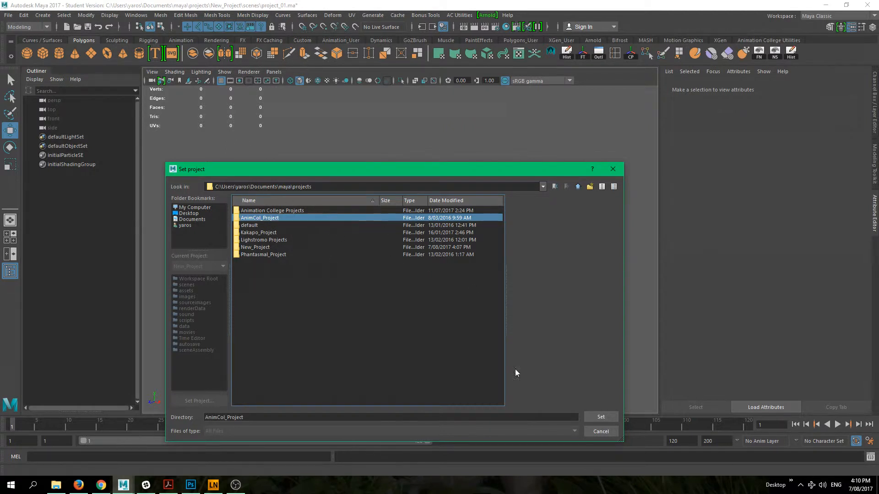
pyautogui.click(600, 417)
# - Open christmasTree.mb from the project's scenes folder without saving the current scene, dismiss the mental ray notice, and view the tree from above
pyautogui.click(9, 16)
pyautogui.click(33, 41)
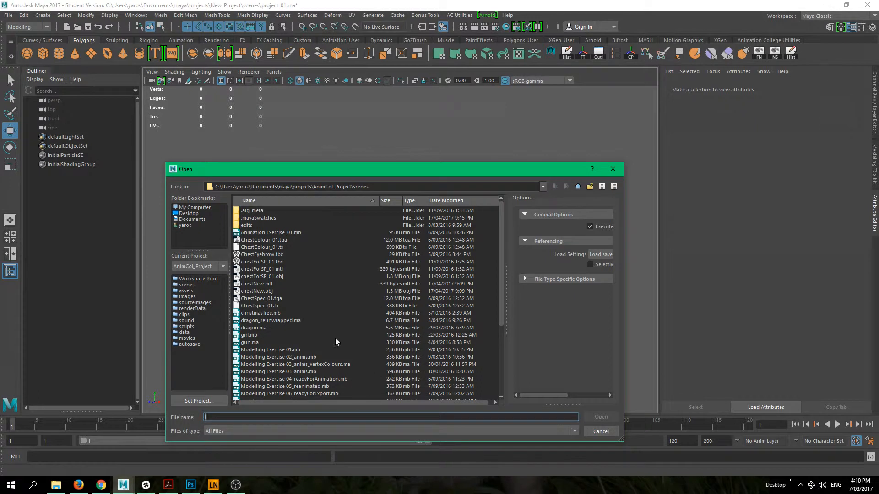
pyautogui.click(261, 313)
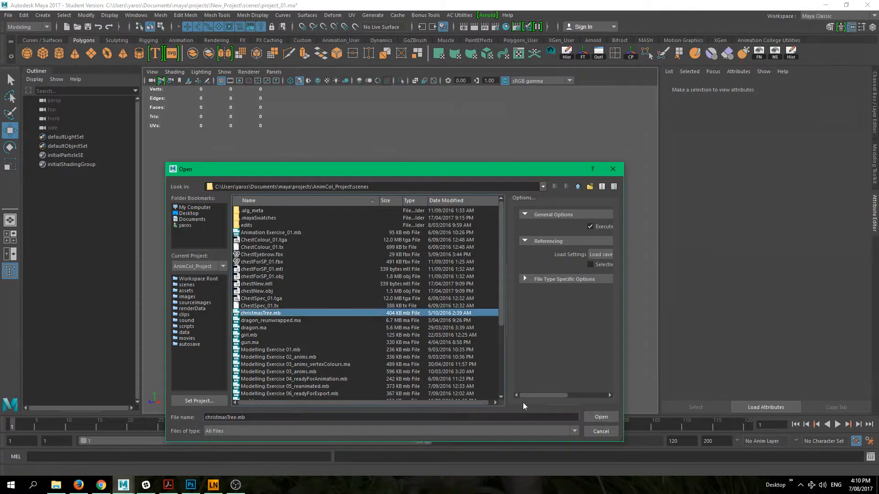
pyautogui.click(597, 417)
pyautogui.click(426, 249)
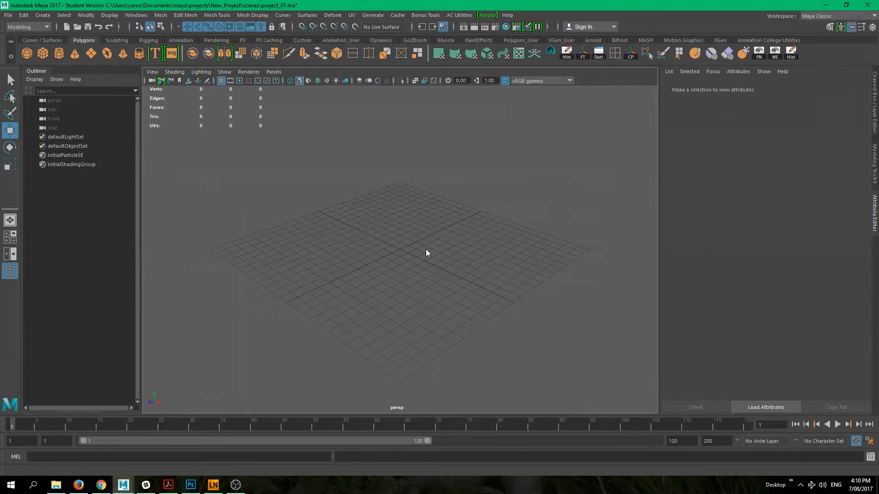
pyautogui.click(424, 249)
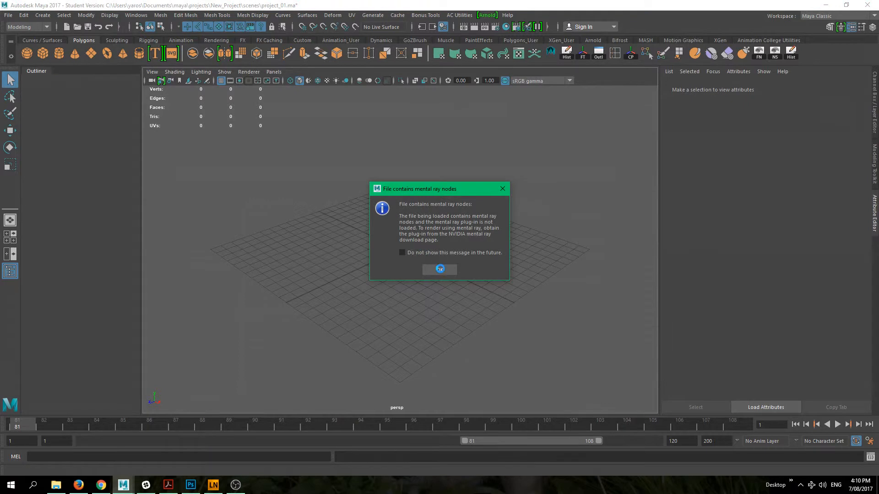
pyautogui.click(440, 269)
pyautogui.scroll(-3, 427, 230)
pyautogui.scroll(3, 427, 230)
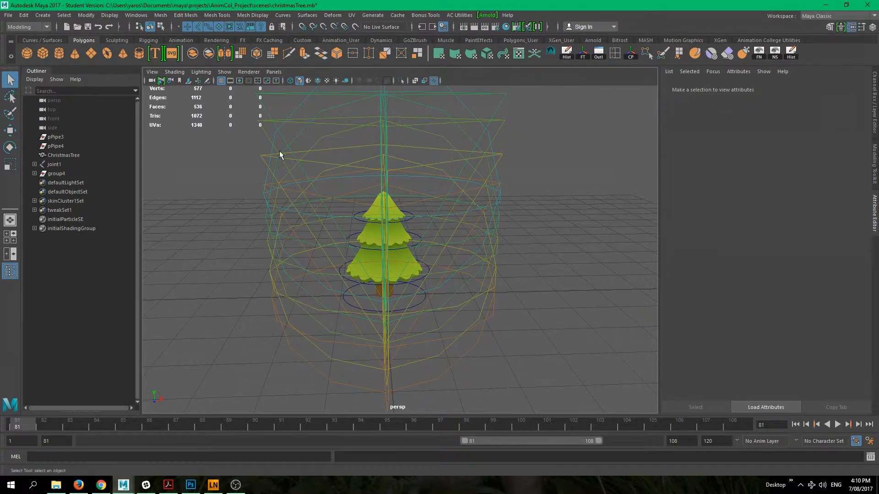
pyautogui.keyDown('alt'); pyautogui.moveTo(538, 264); pyautogui.dragTo(507, 283); pyautogui.keyUp('alt')
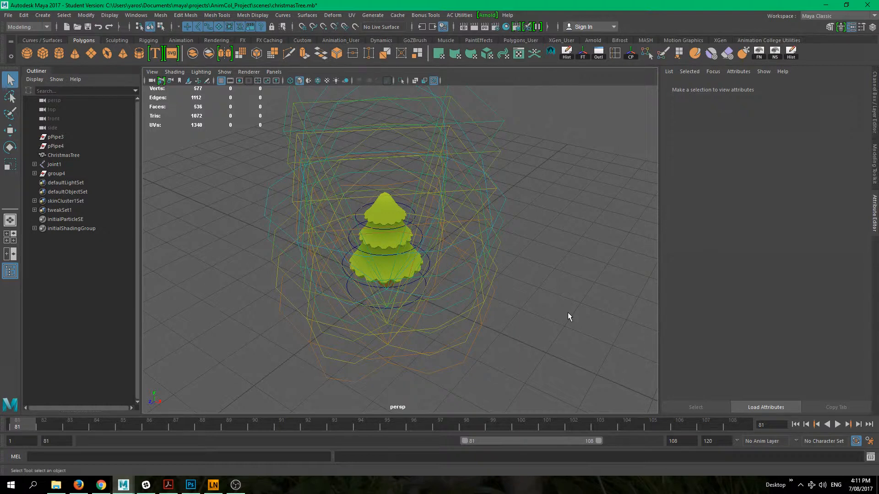
# - Create a new empty scene without saving christmasTree.mb and dismiss the tools install dialog
pyautogui.hotkey('ctrl', 'n')
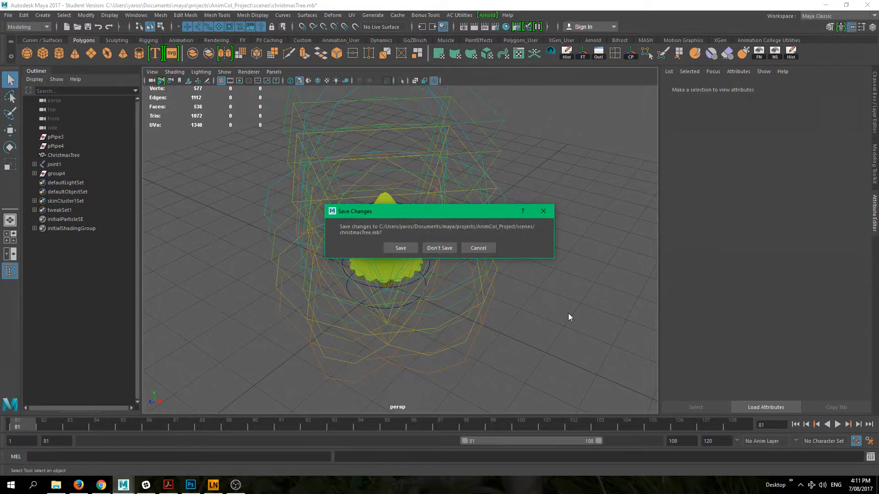
pyautogui.click(439, 247)
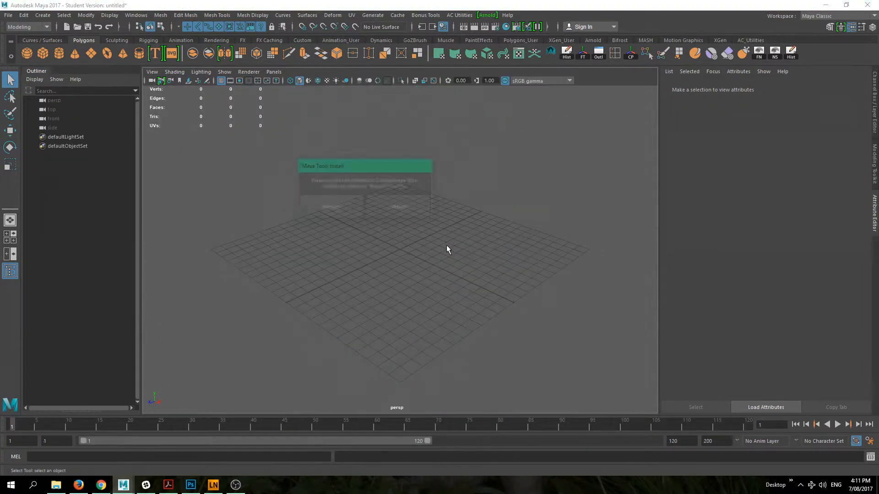
pyautogui.click(390, 212)
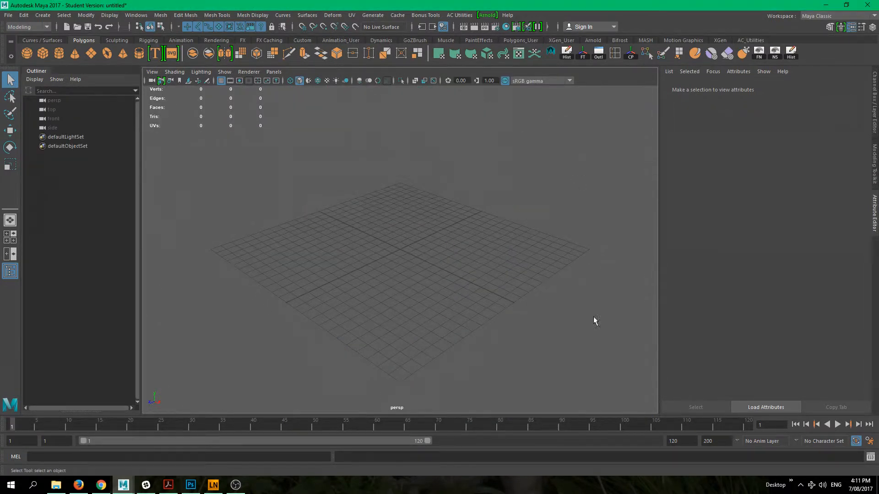
pyautogui.scroll(3, 416, 191)
pyautogui.keyDown('alt'); pyautogui.moveTo(417, 191); pyautogui.dragTo(392, 254, button='middle'); pyautogui.keyUp('alt')
pyautogui.keyDown('alt'); pyautogui.moveTo(391, 255); pyautogui.dragTo(424, 293, button='right'); pyautogui.keyUp('alt')
pyautogui.keyDown('alt'); pyautogui.moveTo(424, 294); pyautogui.dragTo(390, 246, button='middle'); pyautogui.keyUp('alt')
pyautogui.keyDown('alt'); pyautogui.moveTo(390, 245); pyautogui.dragTo(372, 241); pyautogui.keyUp('alt')
# - Set New_Project from the projects folder as the current project
pyautogui.click(9, 15)
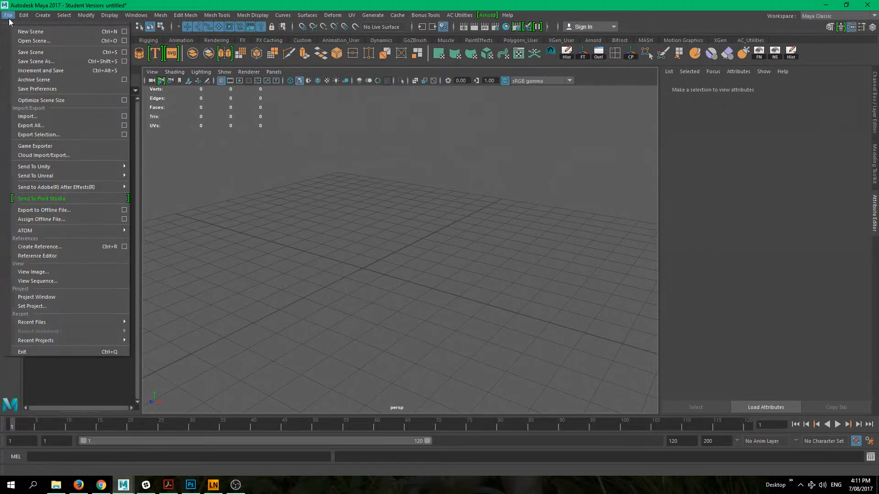
pyautogui.click(56, 306)
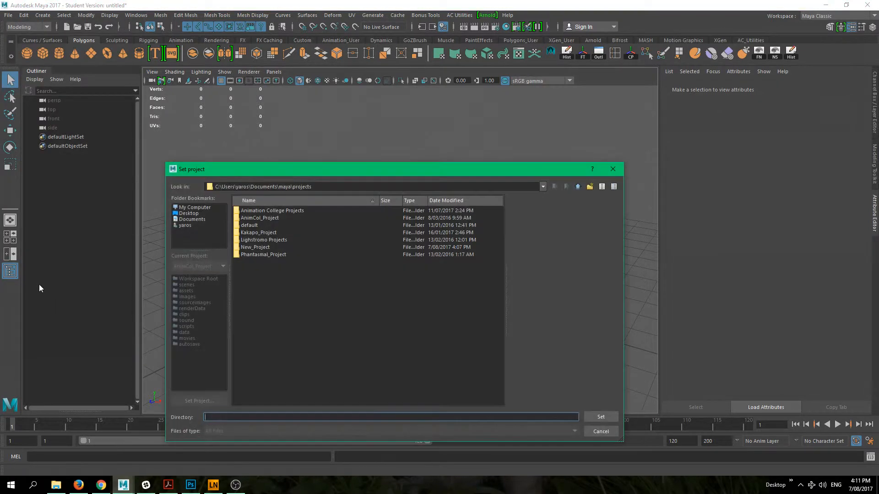
pyautogui.click(255, 248)
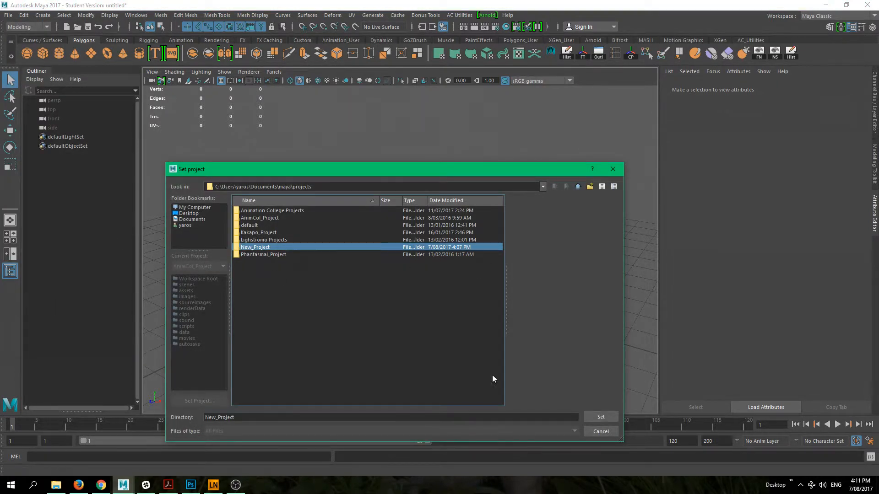
pyautogui.click(596, 416)
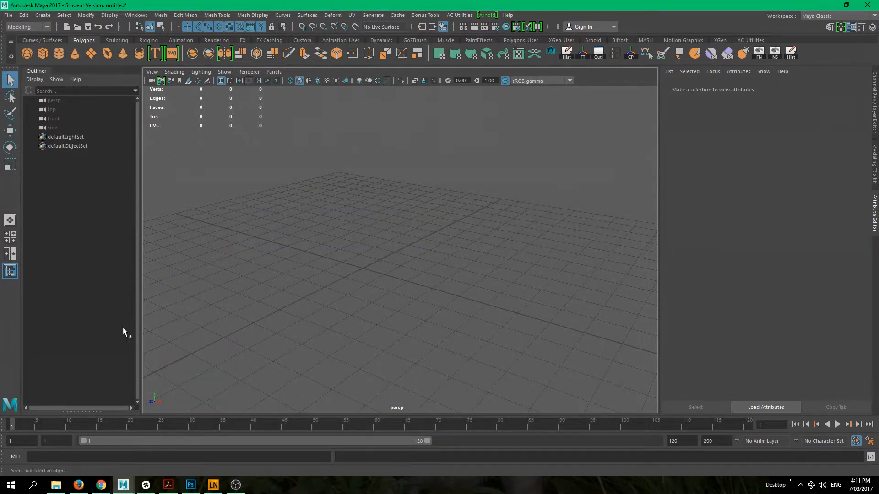
# - In File Explorer, copy skylander_front.jpg, skylander_right.jpg and skylander_top.jpg from the Skylander_Project sourceimages folder
pyautogui.click(56, 485)
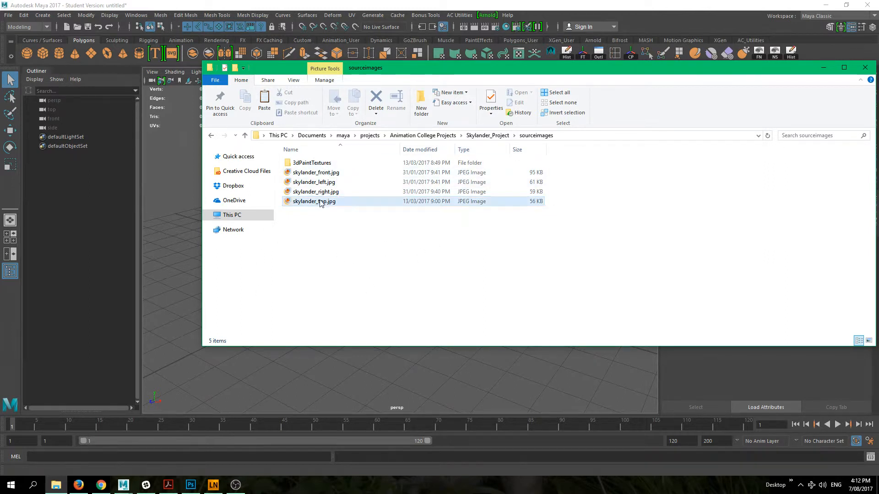
pyautogui.click(353, 172)
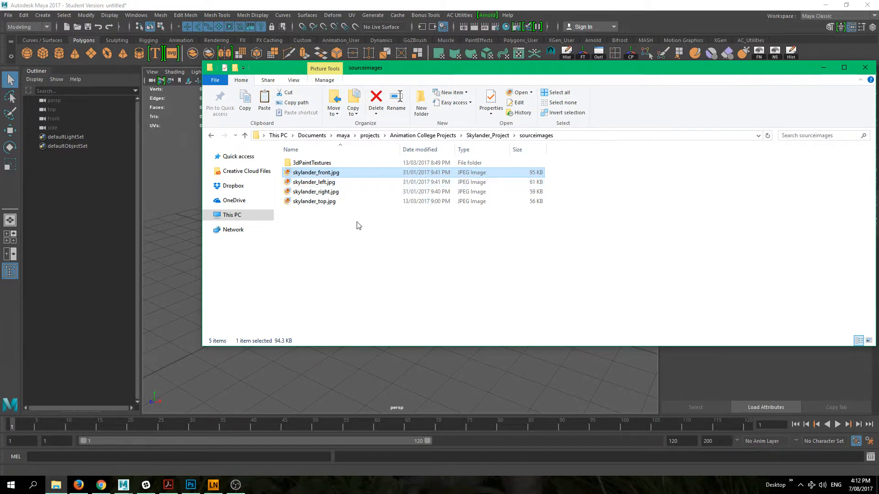
pyautogui.keyDown('ctrl'); pyautogui.click(335, 192); pyautogui.keyUp('ctrl')
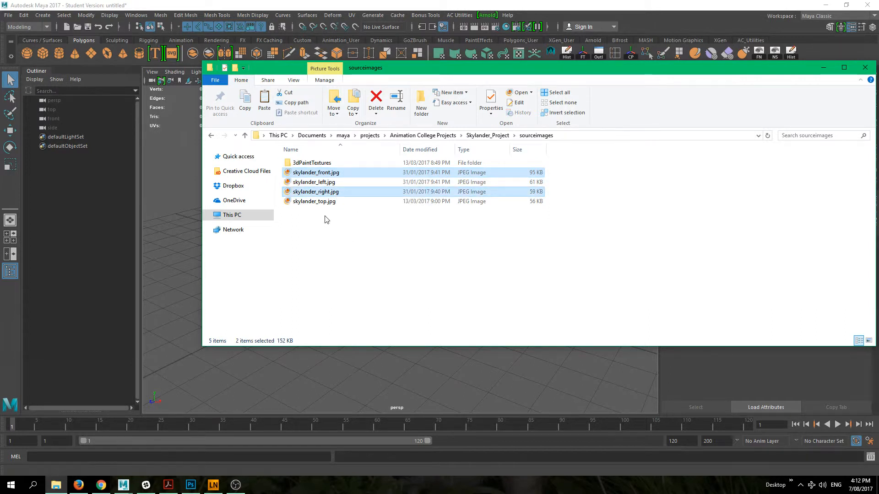
pyautogui.keyDown('ctrl'); pyautogui.click(324, 202); pyautogui.keyUp('ctrl')
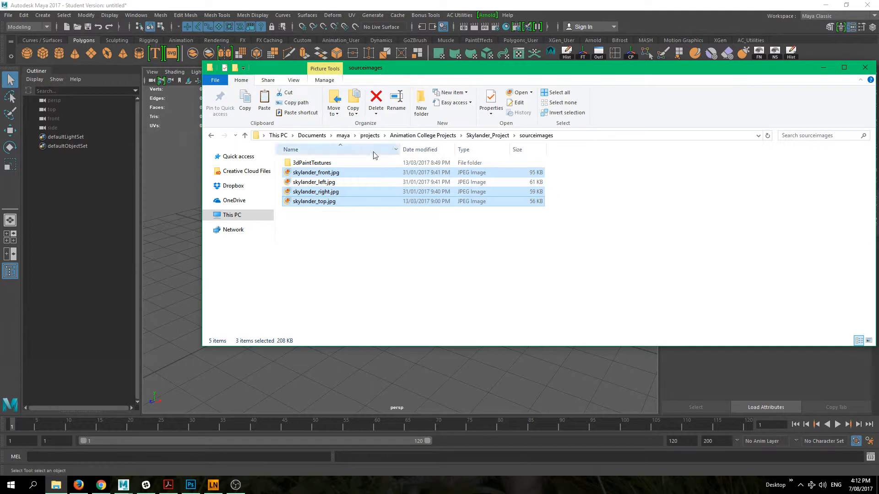
# - Paste the three copied skylander images into New_Project's sourceimages folder, then return to Maya
pyautogui.click(370, 136)
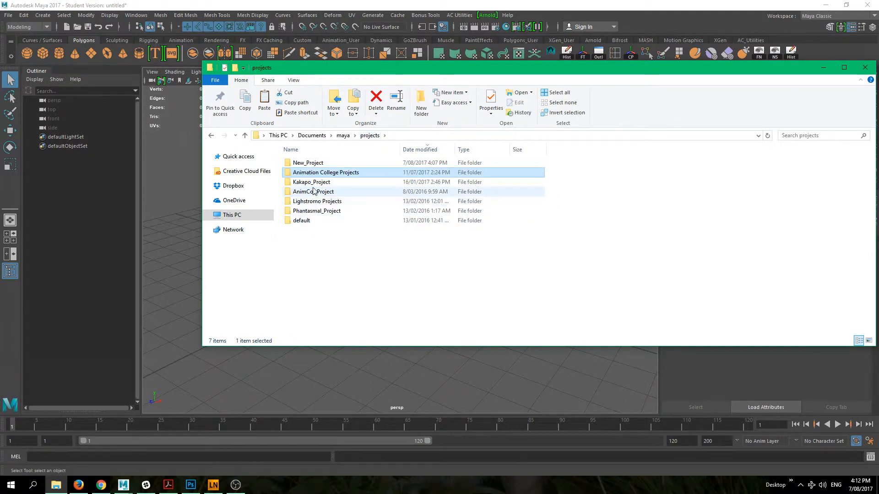
pyautogui.doubleClick(315, 164)
pyautogui.click(324, 270)
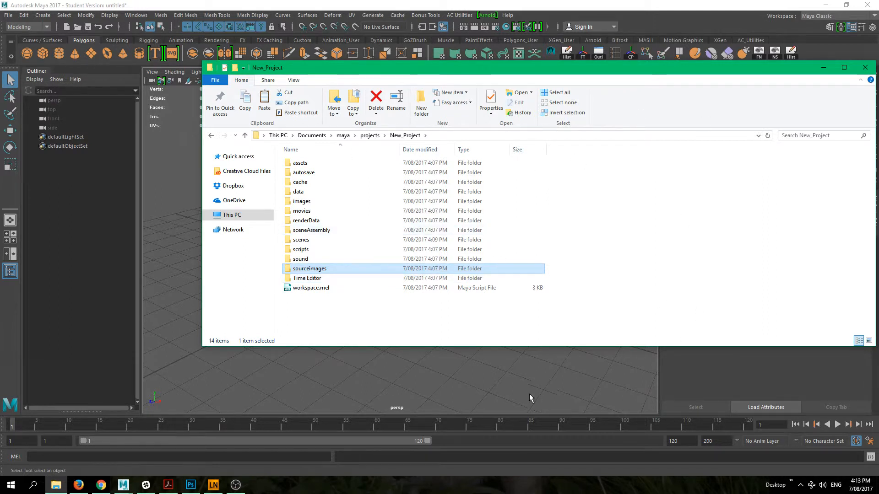
pyautogui.doubleClick(348, 271)
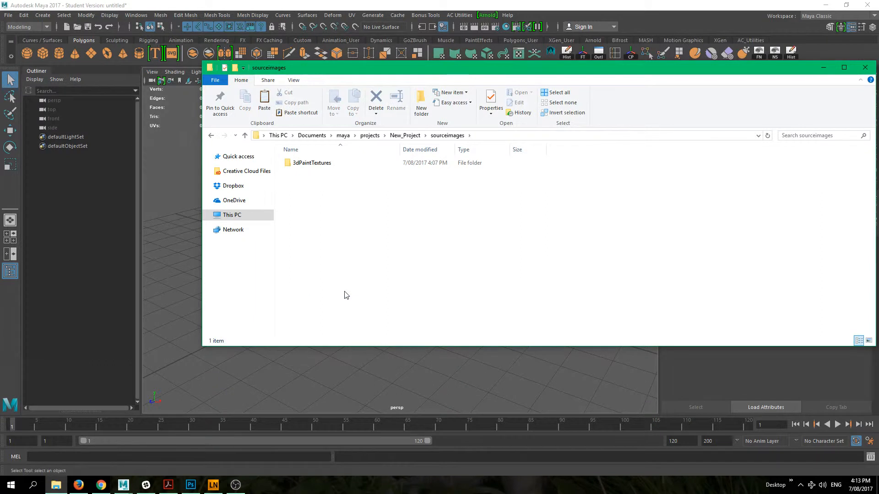
pyautogui.hotkey('ctrl', 'v')
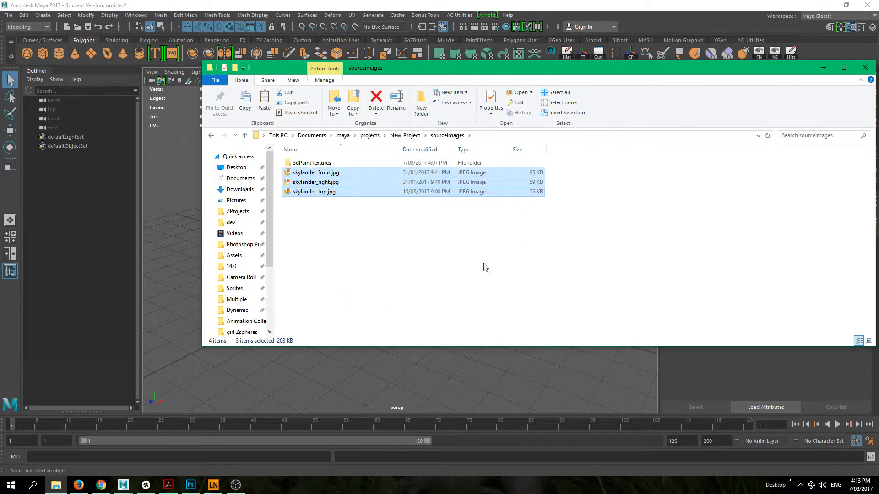
pyautogui.click(485, 267)
pyautogui.moveTo(745, 72); pyautogui.dragTo(626, 72)
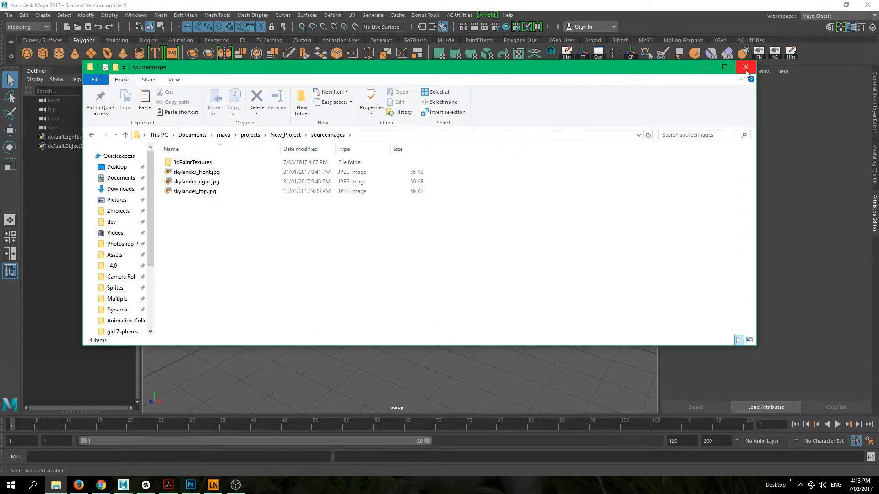
pyautogui.click(702, 68)
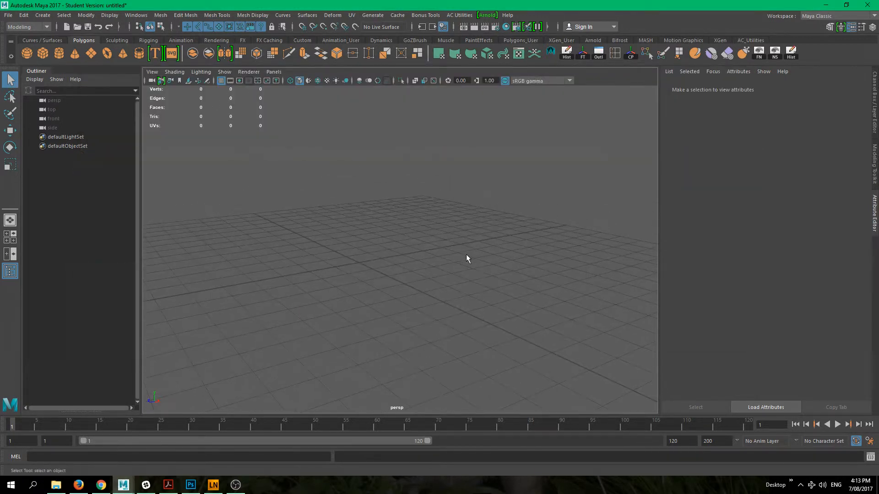
# - Switch to the front view and load skylander_front.jpg from the project's sourceimages folder as an image plane
pyautogui.press('space')
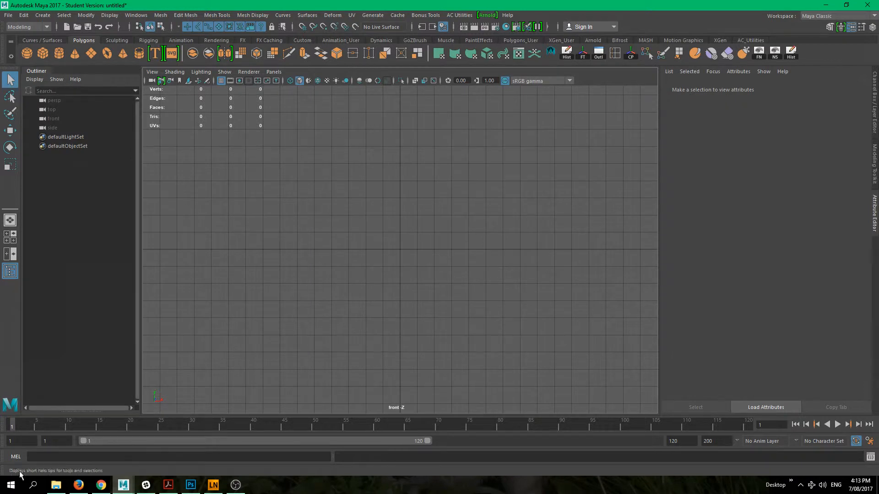
pyautogui.click(189, 80)
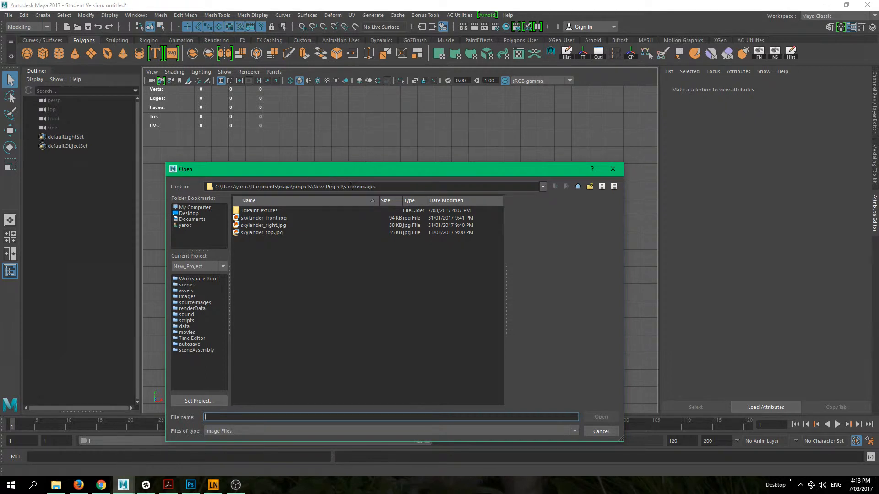
pyautogui.click(255, 227)
pyautogui.click(255, 219)
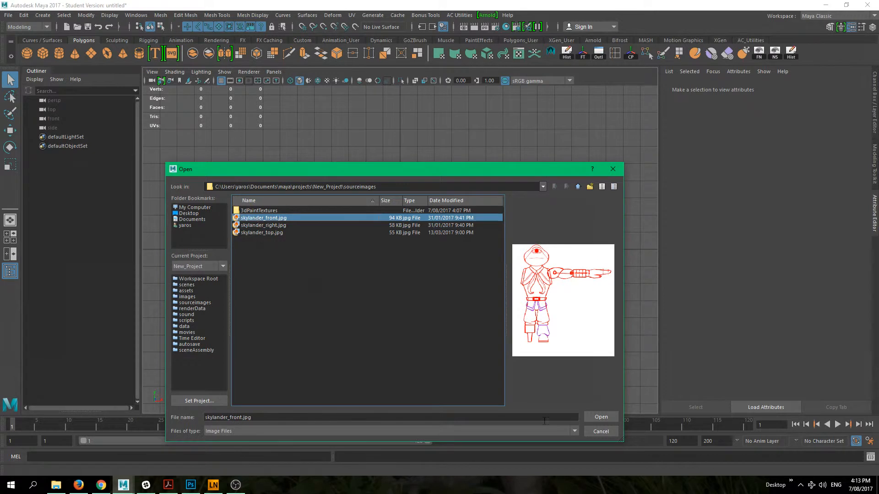
pyautogui.click(606, 420)
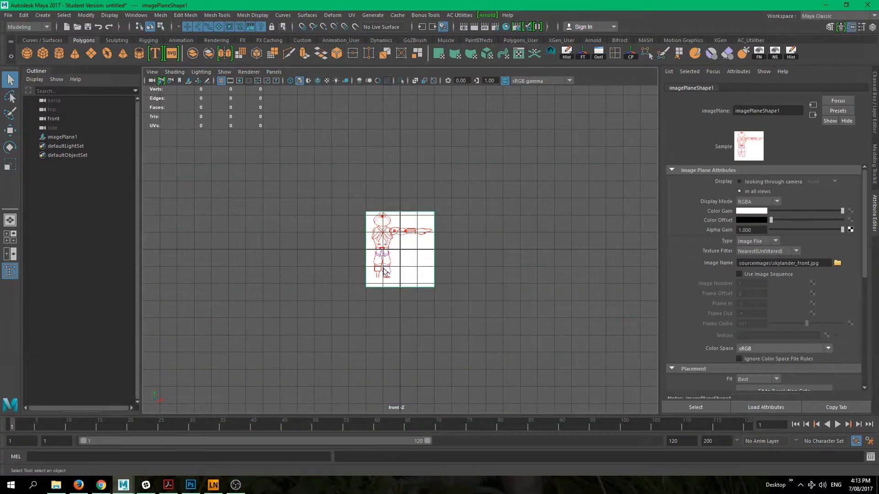
# - Raise the front image plane about 1.64 cm in Y so the character's feet rest on the grid's horizontal axis
pyautogui.press('w')
pyautogui.keyDown('alt'); pyautogui.moveTo(385, 276); pyautogui.dragTo(471, 322, button='right'); pyautogui.keyUp('alt')
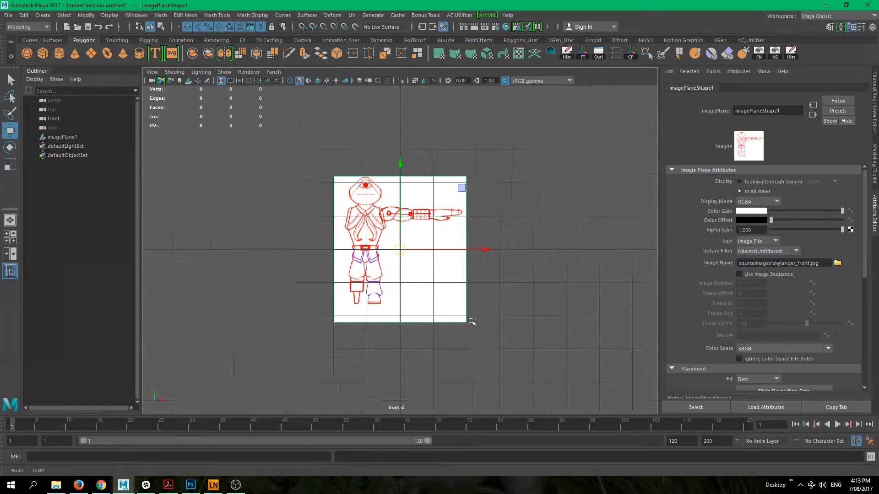
pyautogui.keyDown('alt'); pyautogui.moveTo(437, 225); pyautogui.dragTo(452, 260, button='middle'); pyautogui.keyUp('alt')
pyautogui.moveTo(417, 255); pyautogui.dragTo(420, 200)
pyautogui.keyDown('alt'); pyautogui.moveTo(421, 200); pyautogui.dragTo(493, 325, button='right'); pyautogui.keyUp('alt')
pyautogui.keyDown('alt'); pyautogui.moveTo(480, 296); pyautogui.dragTo(515, 356, button='middle'); pyautogui.keyUp('alt')
pyautogui.keyDown('alt'); pyautogui.moveTo(515, 357); pyautogui.dragTo(469, 339, button='right'); pyautogui.keyUp('alt')
pyautogui.keyDown('alt'); pyautogui.moveTo(431, 325); pyautogui.dragTo(414, 311, button='middle'); pyautogui.keyUp('alt')
pyautogui.keyDown('alt'); pyautogui.moveTo(446, 319); pyautogui.dragTo(525, 340, button='right'); pyautogui.keyUp('alt')
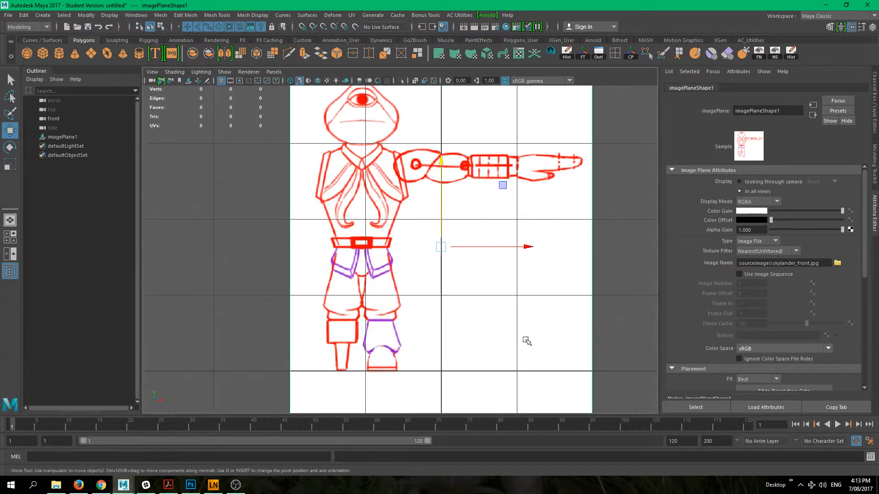
pyautogui.keyDown('alt'); pyautogui.moveTo(505, 333); pyautogui.dragTo(461, 312, button='middle'); pyautogui.keyUp('alt')
pyautogui.keyDown('alt'); pyautogui.moveTo(364, 327); pyautogui.dragTo(360, 345, button='middle'); pyautogui.keyUp('alt')
# - Move the front image plane about 1.04 cm in X so the character's body is centred on the vertical axis
pyautogui.moveTo(466, 241); pyautogui.dragTo(560, 248)
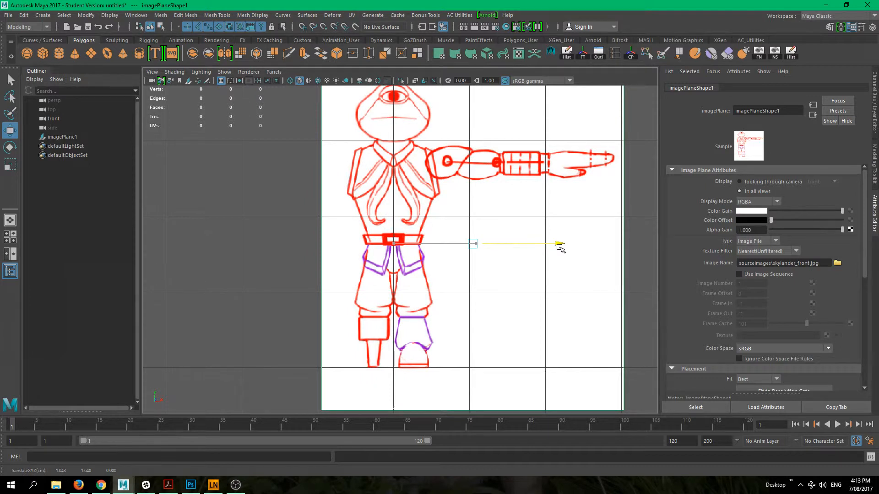
pyautogui.moveTo(560, 248); pyautogui.dragTo(560, 248)
pyautogui.keyDown('alt'); pyautogui.moveTo(455, 224); pyautogui.dragTo(469, 307, button='middle'); pyautogui.keyUp('alt')
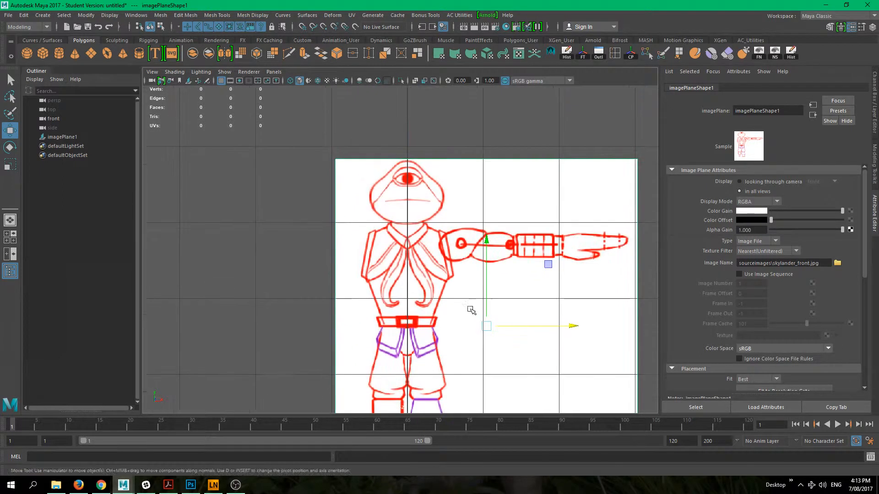
pyautogui.keyDown('alt'); pyautogui.moveTo(405, 309); pyautogui.dragTo(387, 274, button='middle'); pyautogui.keyUp('alt')
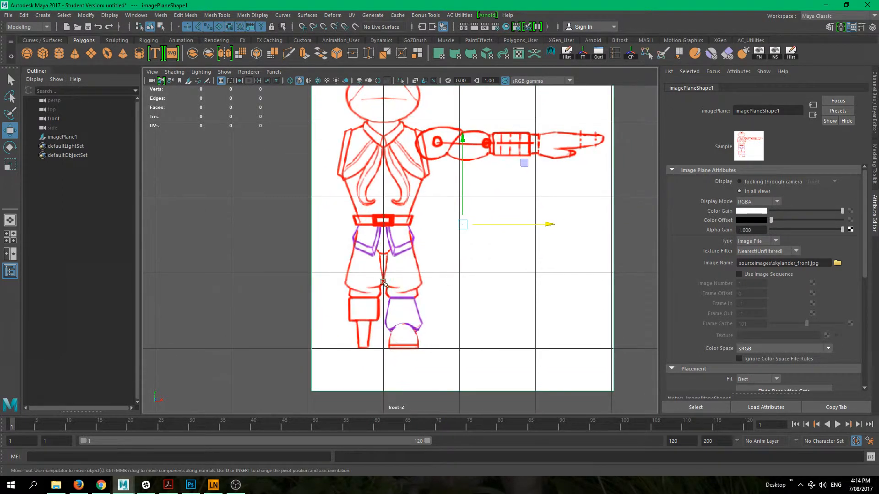
pyautogui.keyDown('alt'); pyautogui.moveTo(453, 211); pyautogui.dragTo(434, 223, button='middle'); pyautogui.keyUp('alt')
pyautogui.keyDown('alt'); pyautogui.moveTo(471, 309); pyautogui.dragTo(467, 345, button='middle'); pyautogui.keyUp('alt')
pyautogui.keyDown('alt'); pyautogui.moveTo(444, 253); pyautogui.dragTo(459, 262, button='middle'); pyautogui.keyUp('alt')
pyautogui.keyDown('alt'); pyautogui.moveTo(373, 293); pyautogui.dragTo(350, 245, button='middle'); pyautogui.keyUp('alt')
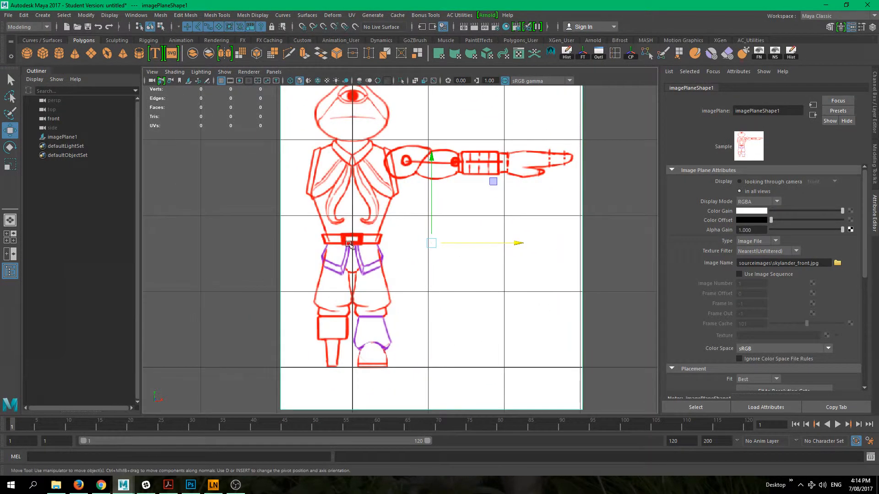
# - Deselect the front image plane and switch the viewport to the side view
pyautogui.click(57, 488)
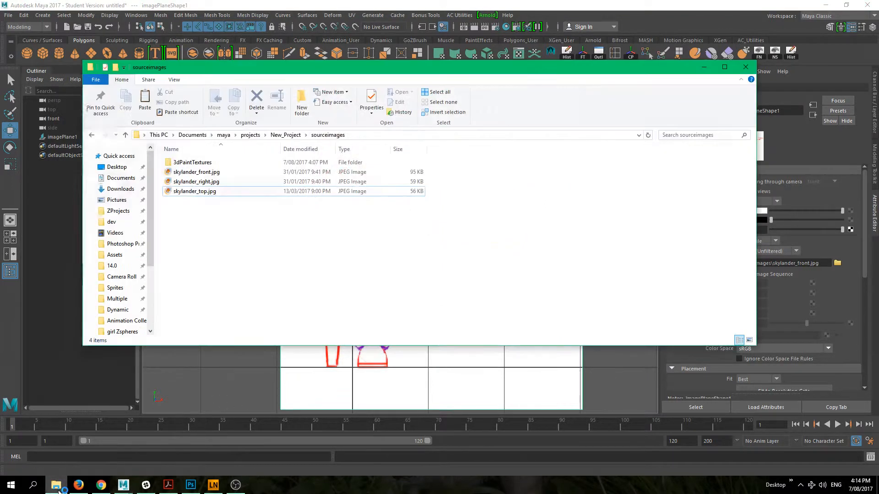
pyautogui.click(58, 488)
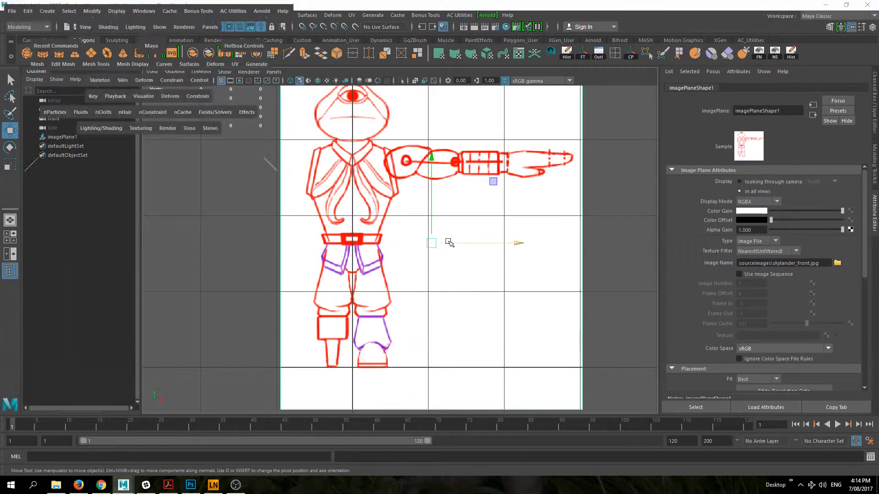
pyautogui.press('space')
pyautogui.moveTo(449, 243); pyautogui.dragTo(490, 242)
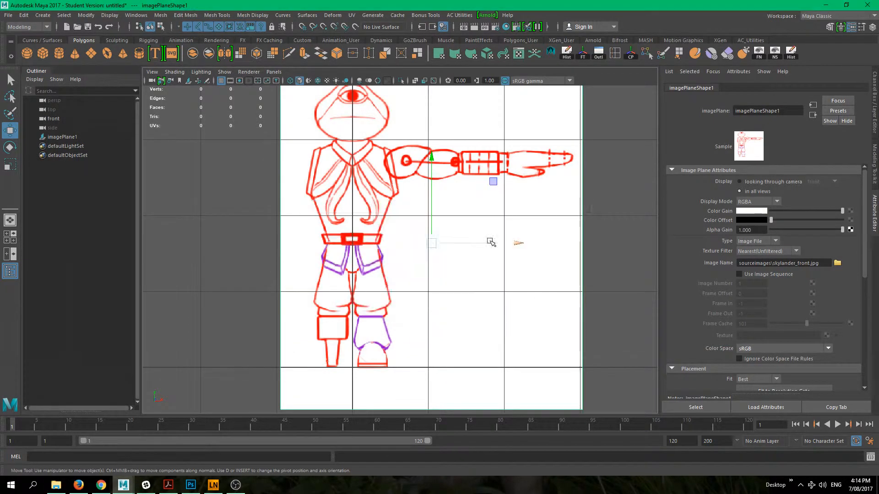
pyautogui.click(479, 252)
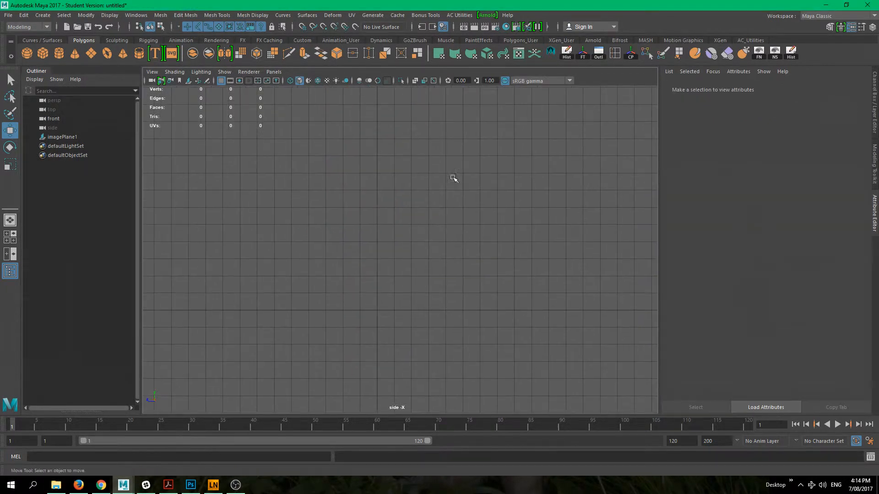
pyautogui.click(188, 81)
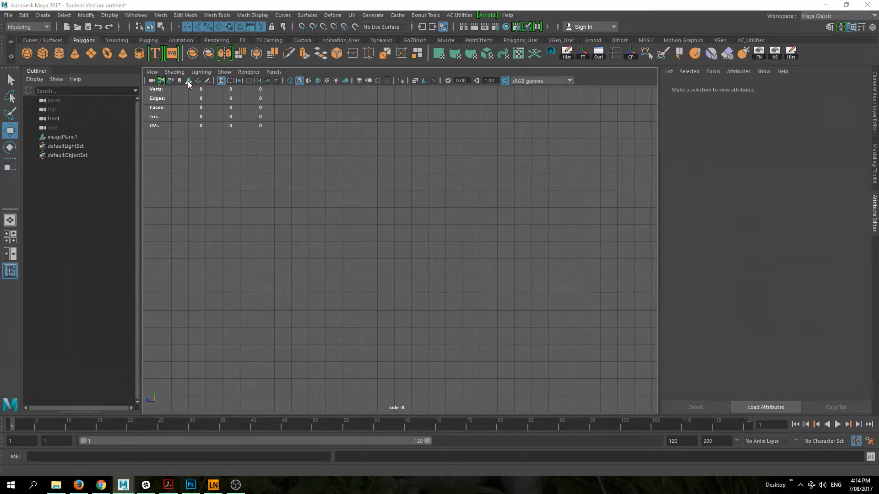
pyautogui.click(262, 225)
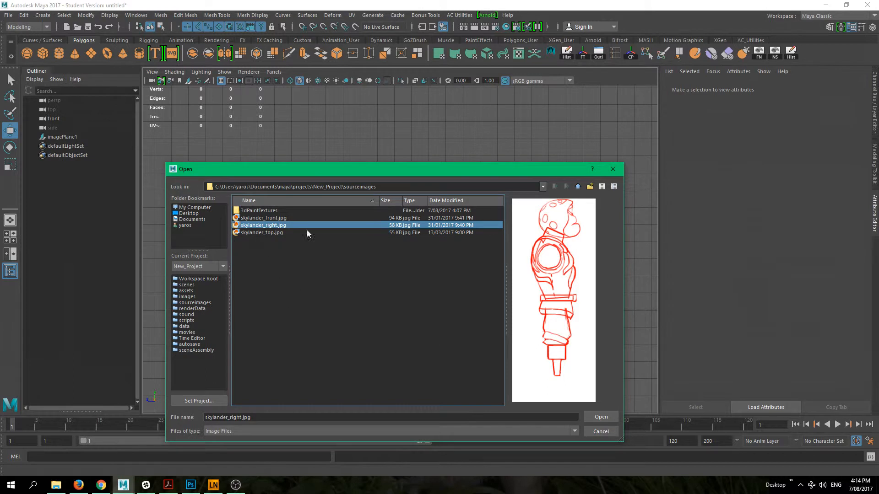
pyautogui.click(597, 433)
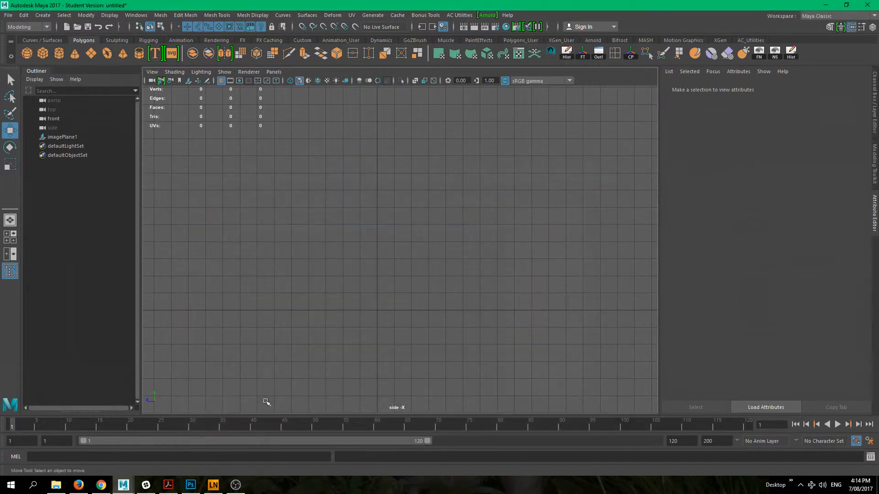
# - In File Explorer, go back to the Skylander_Project sourceimages folder and preview skylander_right.jpg and skylander_left.jpg to compare their facing directions
pyautogui.click(53, 487)
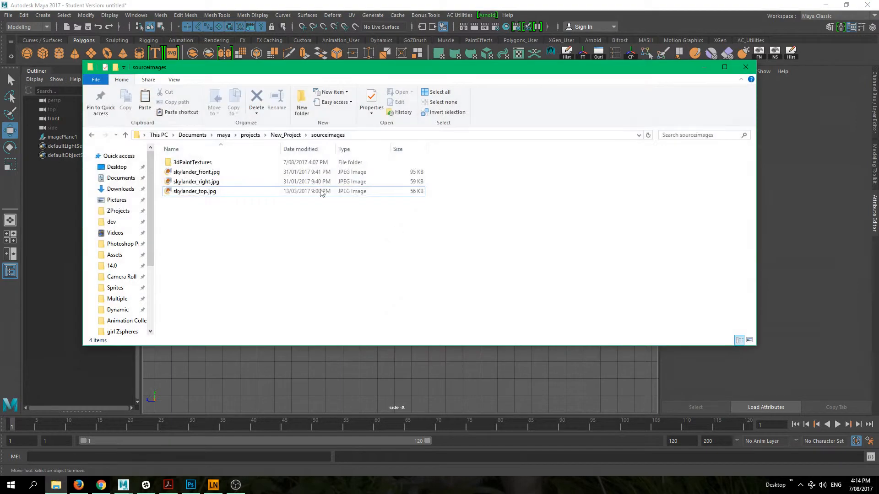
pyautogui.click(92, 135)
pyautogui.click(92, 135)
pyautogui.click(92, 135)
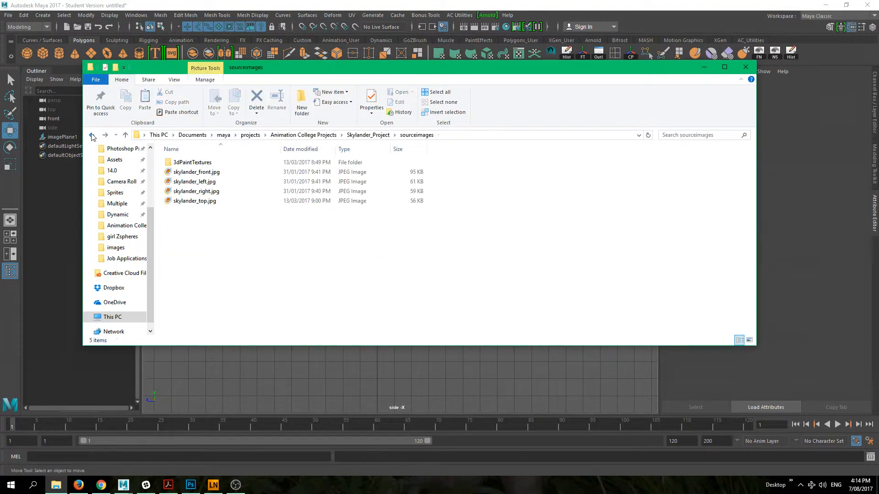
pyautogui.click(207, 192)
pyautogui.doubleClick(208, 192)
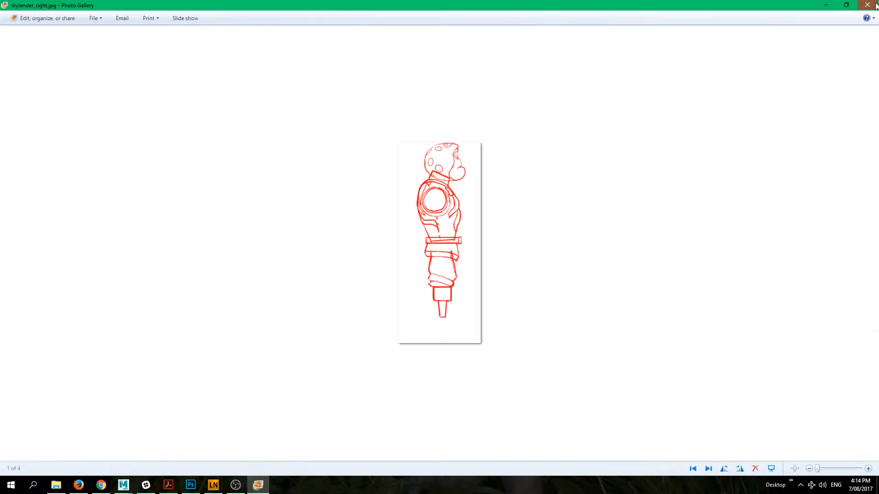
pyautogui.click(867, 4)
pyautogui.click(207, 182)
pyautogui.doubleClick(208, 182)
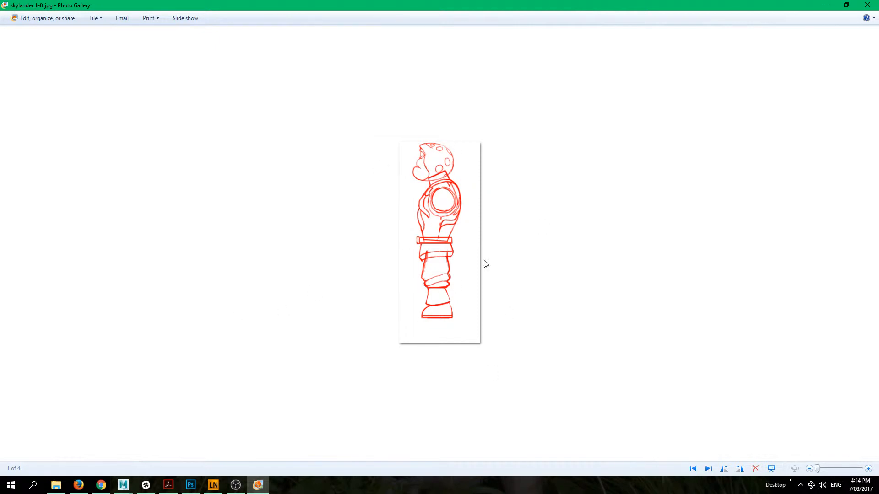
pyautogui.click(866, 5)
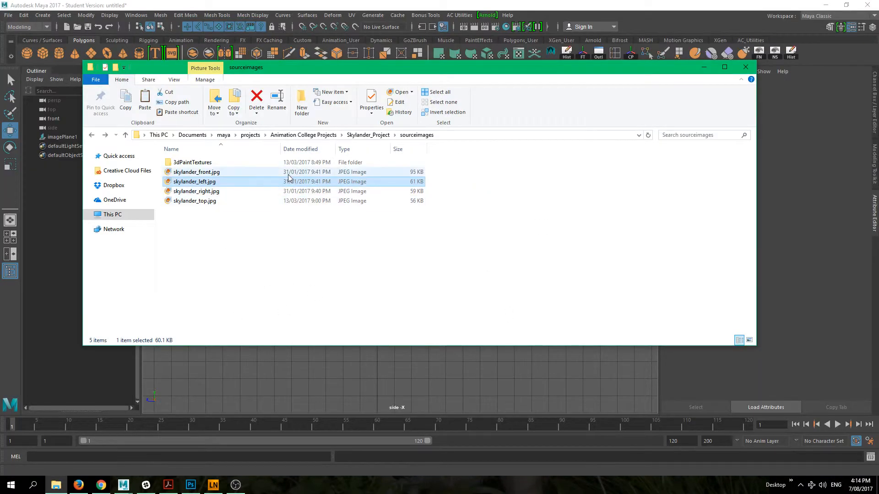
# - Copy skylander_left.jpg from the Skylander_Project sourceimages folder into New_Project's sourceimages folder
pyautogui.click(251, 135)
pyautogui.doubleClick(205, 165)
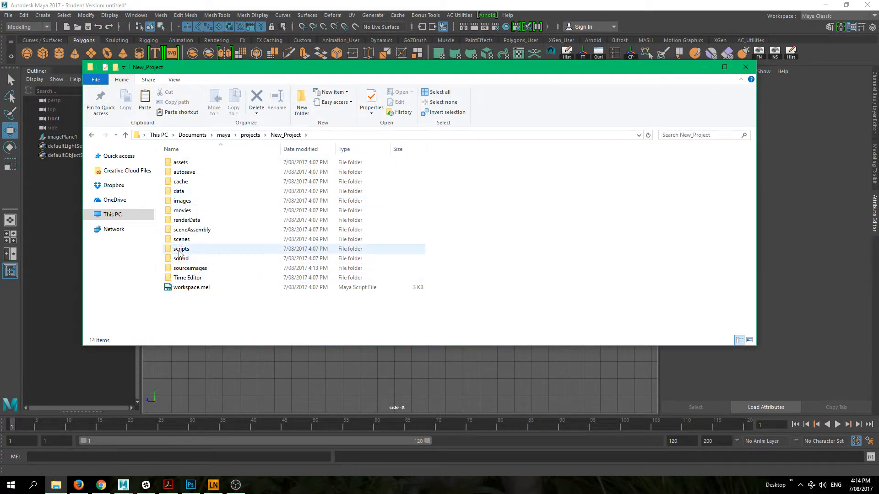
pyautogui.doubleClick(195, 269)
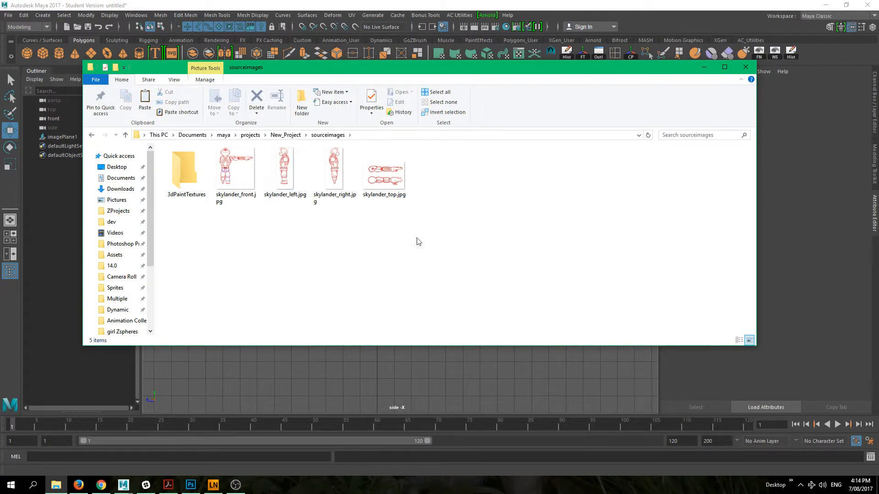
pyautogui.click(298, 166)
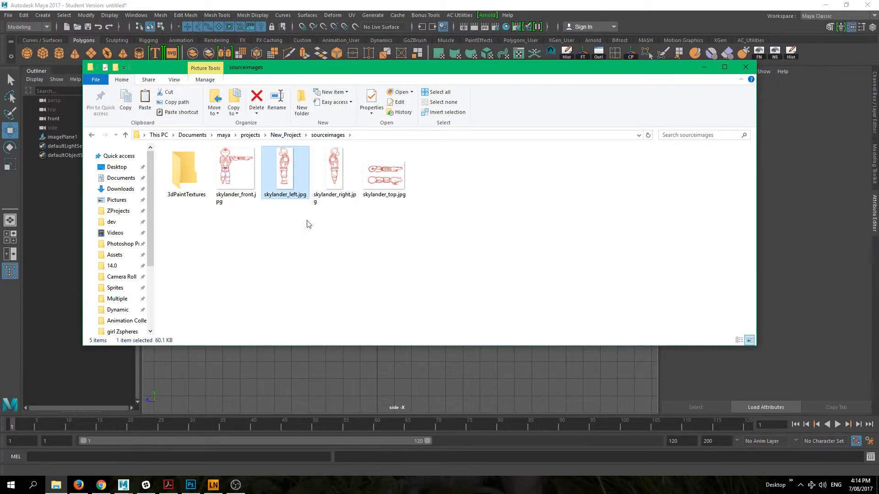
# - Return to Maya and load skylander_left.jpg from New_Project's sourceimages as an image plane in the side view
pyautogui.click(702, 69)
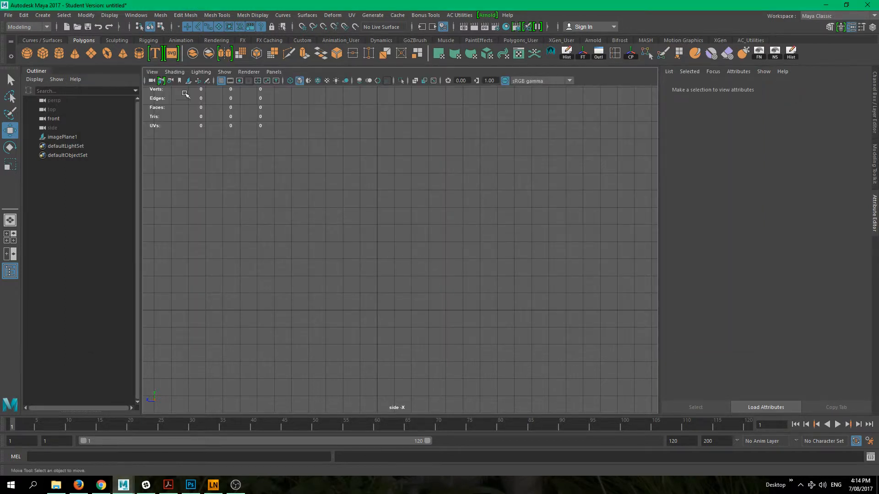
pyautogui.click(188, 81)
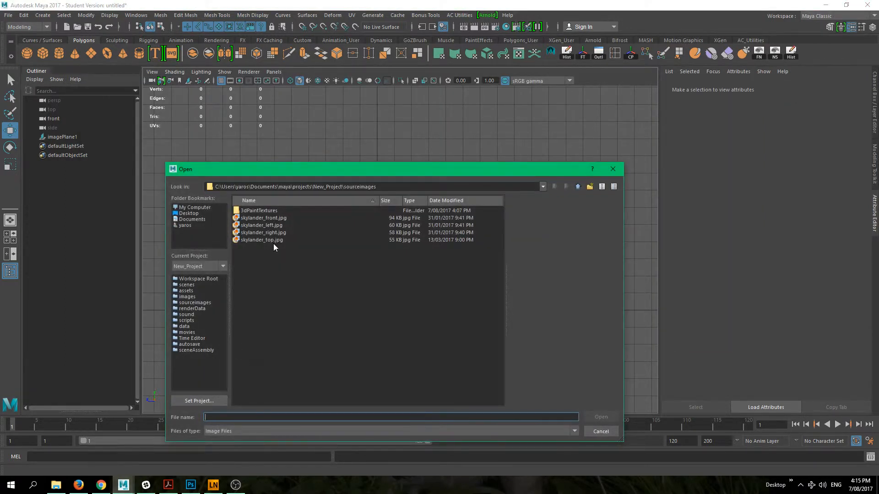
pyautogui.click(268, 226)
pyautogui.click(596, 417)
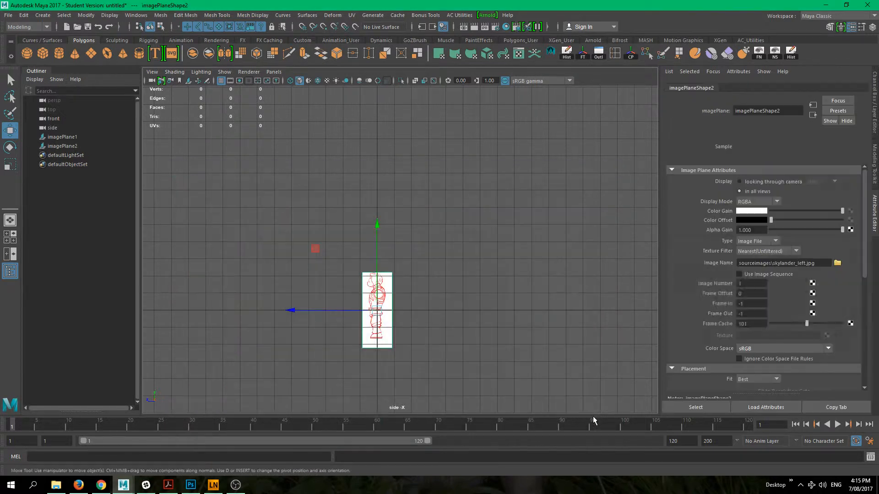
pyautogui.press('f')
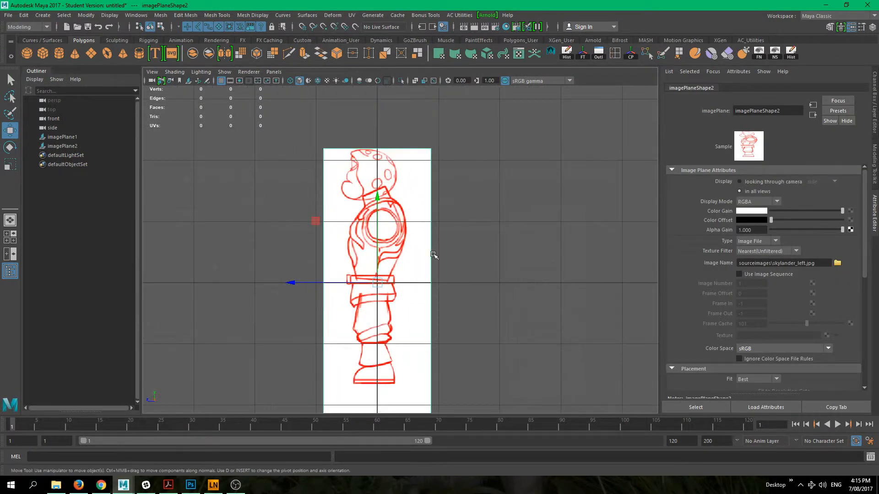
# - Raise the side image plane about 1.65 cm in Y so the character's feet rest on the ground line
pyautogui.moveTo(368, 204); pyautogui.dragTo(367, 105)
pyautogui.keyDown('alt'); pyautogui.moveTo(364, 132); pyautogui.dragTo(409, 267, button='middle'); pyautogui.keyUp('alt')
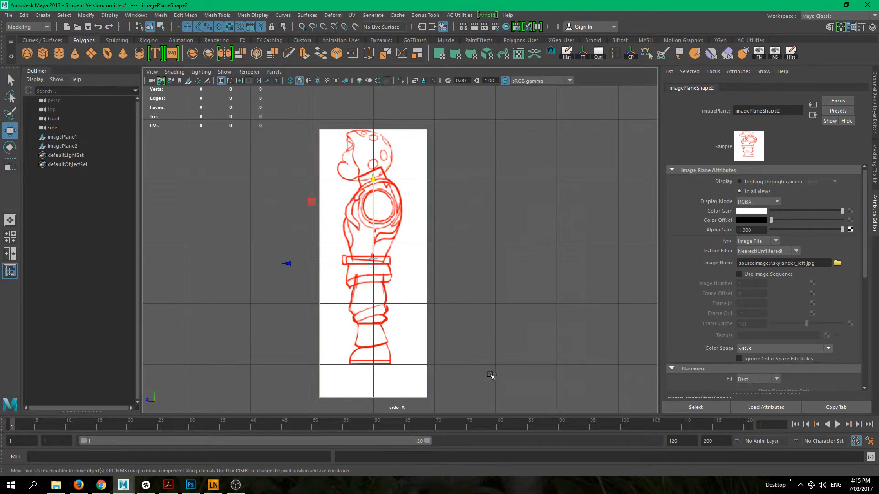
pyautogui.keyDown('alt'); pyautogui.moveTo(476, 347); pyautogui.dragTo(496, 341, button='middle'); pyautogui.keyUp('alt')
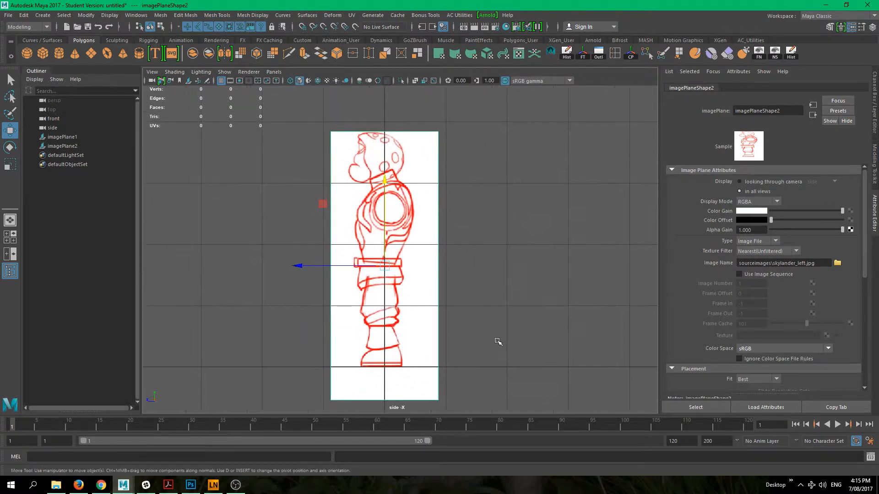
# - Shift the side image plane to about -0.05 in Z so the character's body is centred on the vertical axis
pyautogui.press('space')
pyautogui.moveTo(533, 266); pyautogui.dragTo(529, 234)
pyautogui.keyDown('alt'); pyautogui.moveTo(493, 269); pyautogui.dragTo(242, 284); pyautogui.keyUp('alt')
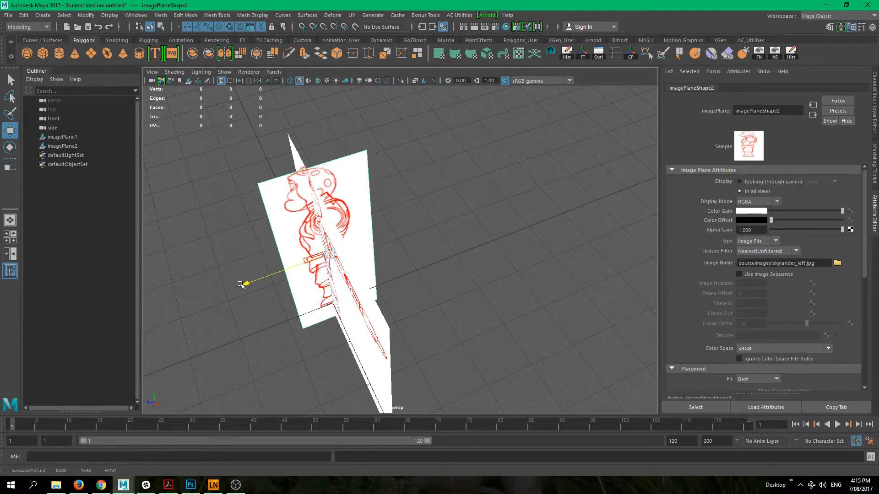
pyautogui.press('space')
pyautogui.moveTo(326, 308); pyautogui.dragTo(367, 311)
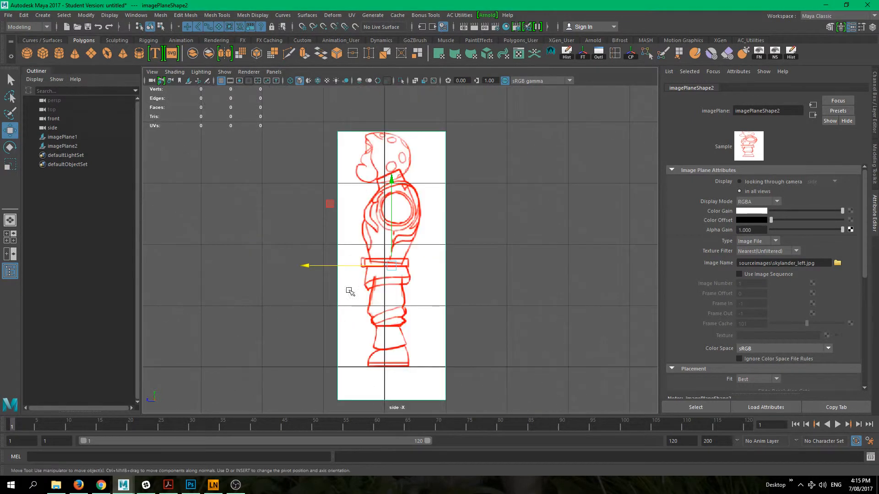
pyautogui.moveTo(311, 265); pyautogui.dragTo(305, 266)
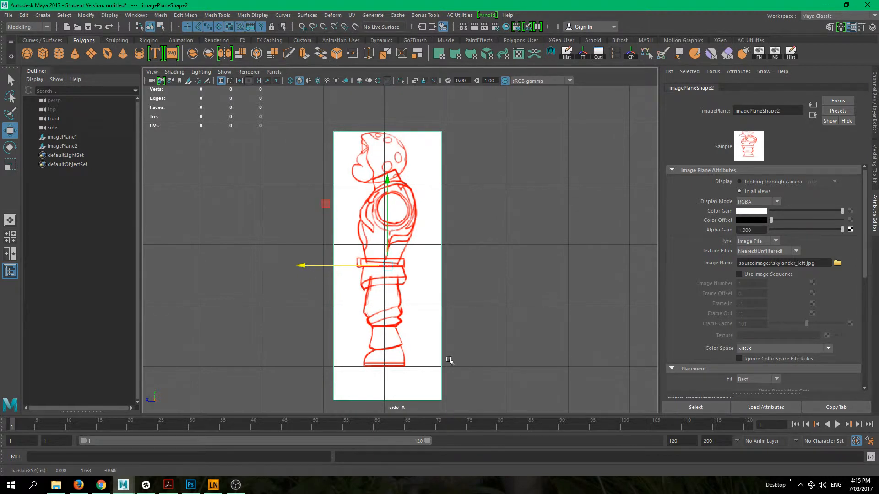
# - Return to the perspective view, deselect the side image plane and examine how the front and side planes line up
pyautogui.press('space')
pyautogui.moveTo(447, 359); pyautogui.dragTo(454, 324)
pyautogui.keyDown('alt'); pyautogui.moveTo(357, 259); pyautogui.dragTo(359, 234); pyautogui.keyUp('alt')
pyautogui.click(461, 261)
pyautogui.keyDown('alt'); pyautogui.moveTo(463, 263); pyautogui.dragTo(590, 335, button='right'); pyautogui.keyUp('alt')
pyautogui.keyDown('alt'); pyautogui.moveTo(389, 297); pyautogui.dragTo(490, 293, button='middle'); pyautogui.keyUp('alt')
pyautogui.keyDown('alt'); pyautogui.moveTo(490, 293); pyautogui.dragTo(361, 241, button='right'); pyautogui.keyUp('alt')
pyautogui.keyDown('alt'); pyautogui.moveTo(362, 240); pyautogui.dragTo(436, 232); pyautogui.keyUp('alt')
pyautogui.keyDown('alt'); pyautogui.moveTo(435, 231); pyautogui.dragTo(455, 271, button='middle'); pyautogui.keyUp('alt')
pyautogui.keyDown('alt'); pyautogui.moveTo(455, 271); pyautogui.dragTo(304, 312); pyautogui.keyUp('alt')
pyautogui.keyDown('alt'); pyautogui.moveTo(304, 312); pyautogui.dragTo(465, 304, button='right'); pyautogui.keyUp('alt')
pyautogui.keyDown('alt'); pyautogui.moveTo(464, 304); pyautogui.dragTo(481, 275, button='middle'); pyautogui.keyUp('alt')
pyautogui.keyDown('alt'); pyautogui.moveTo(481, 275); pyautogui.dragTo(385, 290); pyautogui.keyUp('alt')
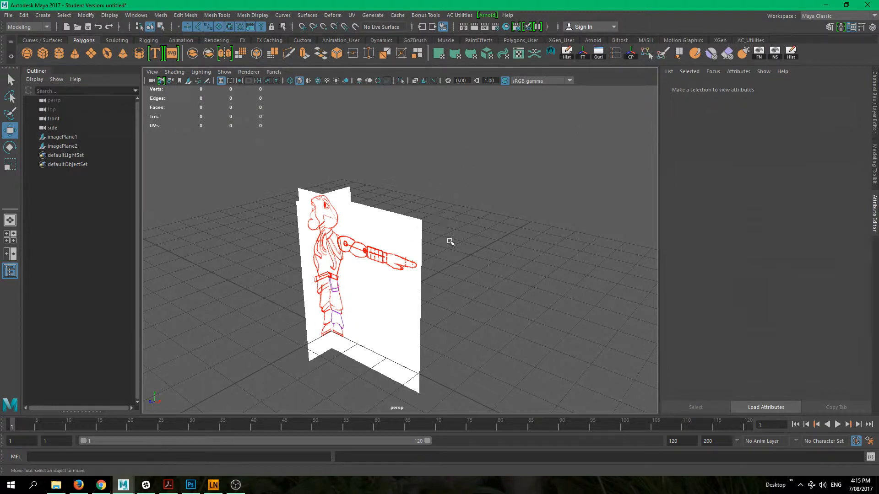
pyautogui.keyDown('alt'); pyautogui.moveTo(444, 248); pyautogui.dragTo(433, 231); pyautogui.keyUp('alt')
# - Switch to the top view and load skylander_top.jpg as an image plane
pyautogui.press('space')
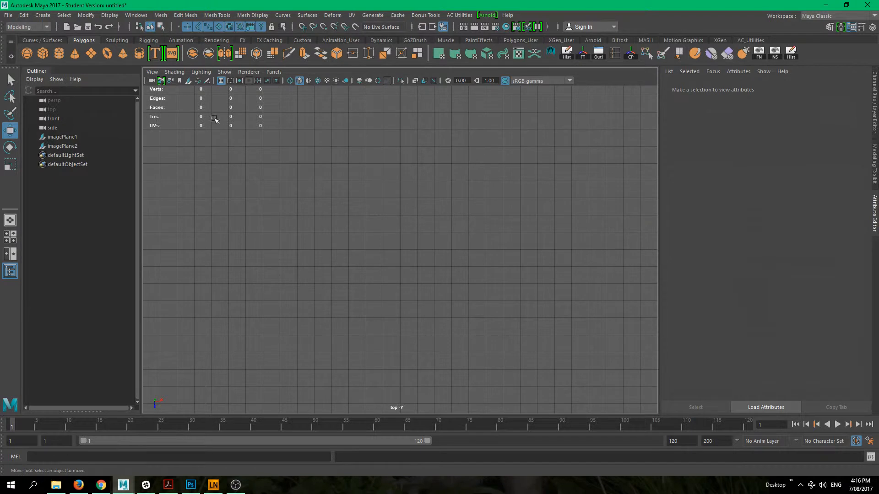
pyautogui.click(188, 82)
pyautogui.click(274, 239)
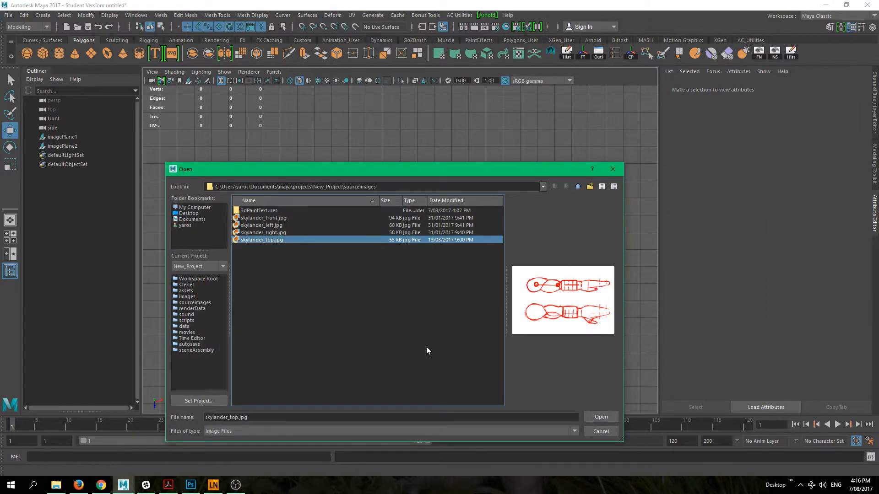
pyautogui.click(601, 417)
# - Move the top image plane along X toward the side of the character's outstretched arm and return to the perspective view
pyautogui.keyDown('alt'); pyautogui.moveTo(412, 284); pyautogui.dragTo(424, 304, button='right'); pyautogui.keyUp('alt')
pyautogui.keyDown('alt'); pyautogui.moveTo(425, 304); pyautogui.dragTo(349, 304, button='middle'); pyautogui.keyUp('alt')
pyautogui.keyDown('alt'); pyautogui.moveTo(349, 304); pyautogui.dragTo(492, 327, button='right'); pyautogui.keyUp('alt')
pyautogui.keyDown('alt'); pyautogui.moveTo(492, 327); pyautogui.dragTo(528, 348, button='middle'); pyautogui.keyUp('alt')
pyautogui.moveTo(406, 272); pyautogui.dragTo(521, 274)
pyautogui.press('space')
# - Raise the top image plane to arm height at about Y 2.76 and adjust it to about X 1.52 to match the front drawing's arm
pyautogui.moveTo(344, 260); pyautogui.dragTo(413, 171)
pyautogui.keyDown('alt'); pyautogui.moveTo(414, 176); pyautogui.dragTo(449, 332, button='right'); pyautogui.keyUp('alt')
pyautogui.keyDown('alt'); pyautogui.moveTo(449, 331); pyautogui.dragTo(452, 291); pyautogui.keyUp('alt')
pyautogui.moveTo(512, 300); pyautogui.dragTo(505, 275)
pyautogui.moveTo(576, 233)
pyautogui.mouseDown()
pyautogui.moveTo(521, 235)
pyautogui.moveTo(522, 294)
pyautogui.moveTo(496, 268)
pyautogui.moveTo(436, 139)
pyautogui.moveTo(441, 118)
pyautogui.moveTo(432, 172)
pyautogui.moveTo(410, 148)
pyautogui.moveTo(418, 135)
pyautogui.moveTo(416, 163)
pyautogui.mouseUp()
pyautogui.moveTo(511, 215); pyautogui.dragTo(485, 179)
pyautogui.moveTo(414, 103); pyautogui.dragTo(415, 114)
pyautogui.moveTo(454, 179); pyautogui.dragTo(481, 133)
pyautogui.moveTo(465, 179); pyautogui.dragTo(485, 178)
pyautogui.moveTo(489, 244)
pyautogui.keyDown('alt'); pyautogui.mouseDown()
pyautogui.moveTo(520, 235)
pyautogui.moveTo(439, 222)
pyautogui.moveTo(469, 240)
pyautogui.moveTo(339, 274)
pyautogui.moveTo(308, 263)
pyautogui.mouseUp(); pyautogui.keyUp('alt')
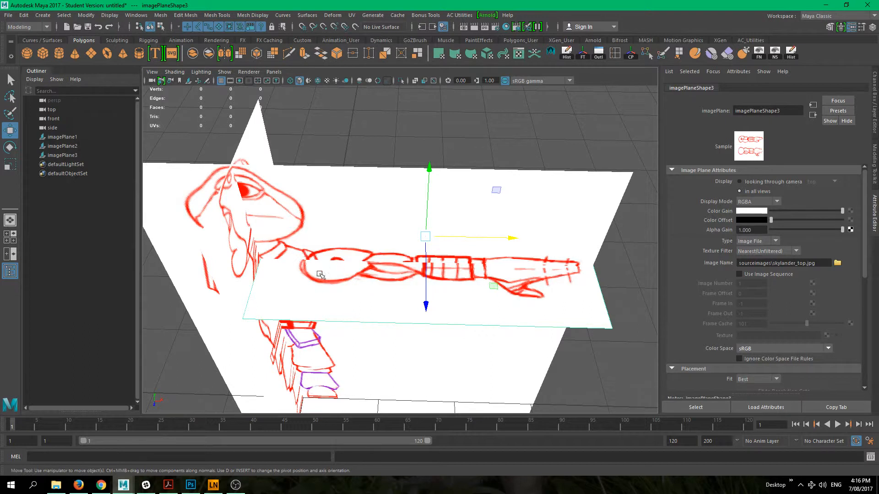
# - Fine-tune the top image plane to about Z -0.36 and Y 2.74 so it lines up with the front drawing's arm
pyautogui.keyDown('alt'); pyautogui.moveTo(328, 271); pyautogui.dragTo(387, 271); pyautogui.keyUp('alt')
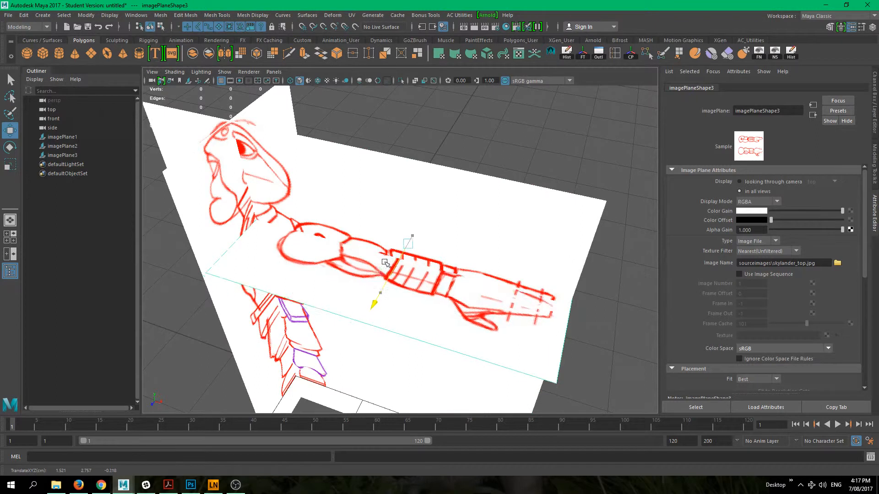
pyautogui.keyDown('alt'); pyautogui.moveTo(337, 318); pyautogui.dragTo(331, 281); pyautogui.keyUp('alt')
pyautogui.keyDown('alt'); pyautogui.moveTo(286, 228); pyautogui.dragTo(433, 125); pyautogui.keyUp('alt')
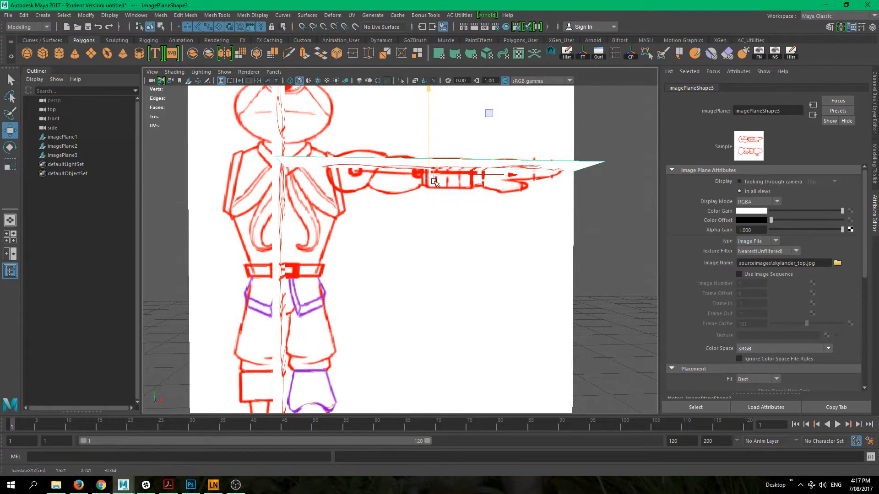
# - Examine from several angles how the front, side and top image planes intersect
pyautogui.keyDown('alt'); pyautogui.moveTo(488, 112); pyautogui.dragTo(375, 249); pyautogui.keyUp('alt')
pyautogui.keyDown('alt'); pyautogui.moveTo(375, 248); pyautogui.dragTo(259, 153, button='right'); pyautogui.keyUp('alt')
pyautogui.keyDown('alt'); pyautogui.moveTo(259, 154); pyautogui.dragTo(270, 100); pyautogui.keyUp('alt')
pyautogui.click(316, 304)
pyautogui.keyDown('alt'); pyautogui.moveTo(316, 304); pyautogui.dragTo(395, 316, button='right'); pyautogui.keyUp('alt')
pyautogui.keyDown('alt'); pyautogui.moveTo(395, 315); pyautogui.dragTo(300, 312, button='middle'); pyautogui.keyUp('alt')
pyautogui.keyDown('alt'); pyautogui.moveTo(300, 312); pyautogui.dragTo(316, 289, button='right'); pyautogui.keyUp('alt')
pyautogui.moveTo(316, 289)
pyautogui.keyDown('alt'); pyautogui.mouseDown()
pyautogui.moveTo(276, 312)
pyautogui.moveTo(296, 339)
pyautogui.moveTo(397, 341)
pyautogui.moveTo(401, 221)
pyautogui.mouseUp(); pyautogui.keyUp('alt')
# - Move the front image plane back to about Z -13.59 and slide the side image plane away from the origin along X
pyautogui.click(395, 344)
pyautogui.keyDown('alt'); pyautogui.moveTo(425, 343); pyautogui.dragTo(320, 270); pyautogui.keyUp('alt')
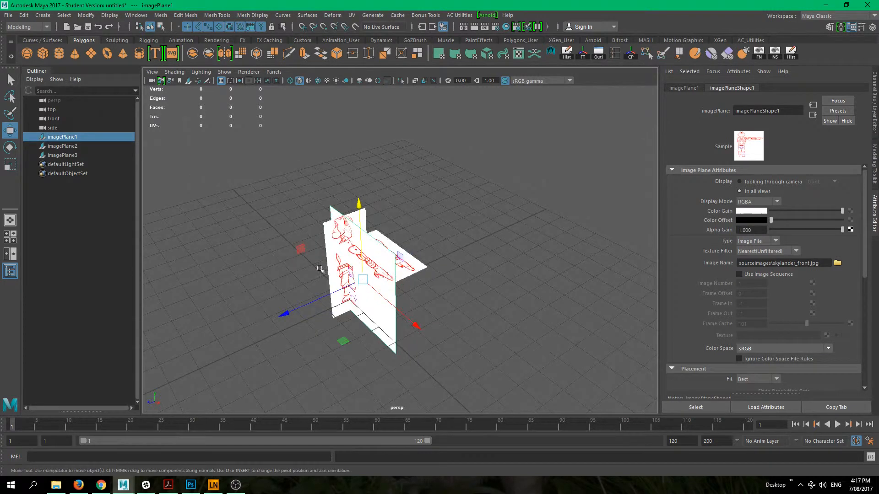
pyautogui.moveTo(284, 316); pyautogui.dragTo(506, 219)
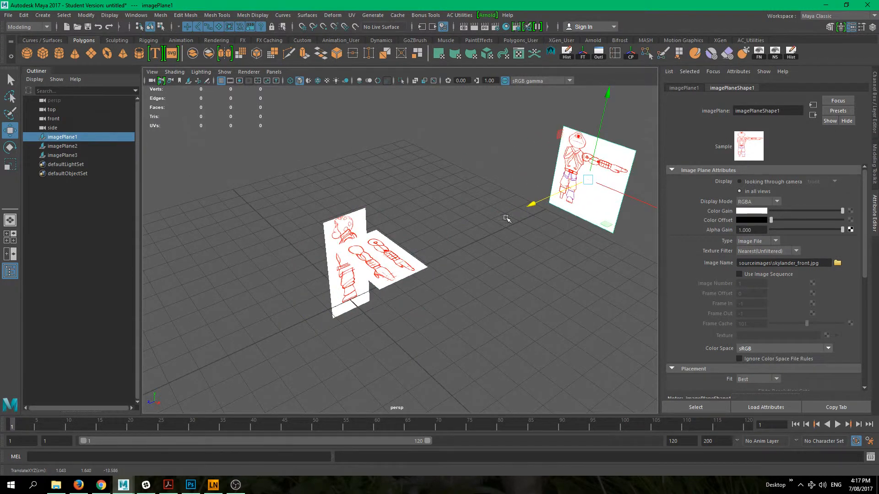
pyautogui.keyDown('alt'); pyautogui.moveTo(486, 307); pyautogui.dragTo(506, 307); pyautogui.keyUp('alt')
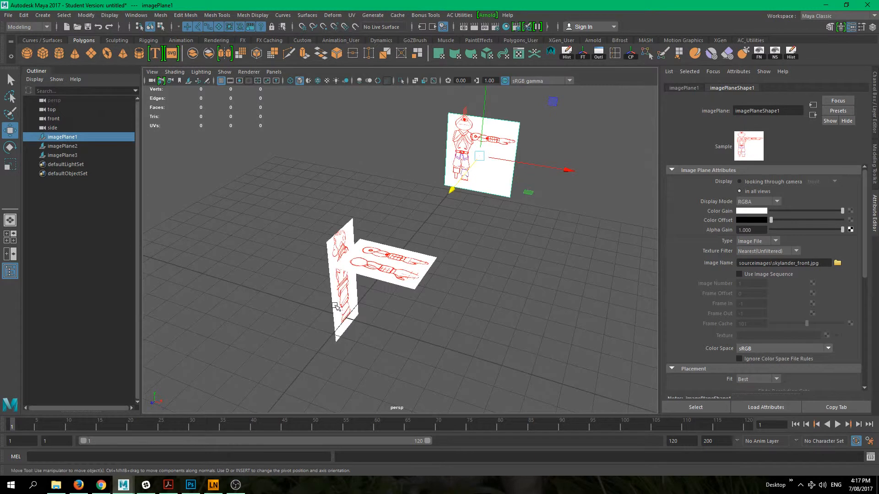
pyautogui.click(336, 305)
pyautogui.moveTo(336, 305); pyautogui.dragTo(174, 234)
# - Lower the top image plane below the grid to about Y -3.62 and deselect it
pyautogui.click(390, 275)
pyautogui.scroll(-4, 390, 274)
pyautogui.moveTo(391, 181); pyautogui.dragTo(392, 270)
pyautogui.keyDown('alt'); pyautogui.moveTo(397, 320); pyautogui.dragTo(456, 292); pyautogui.keyUp('alt')
pyautogui.click(455, 292)
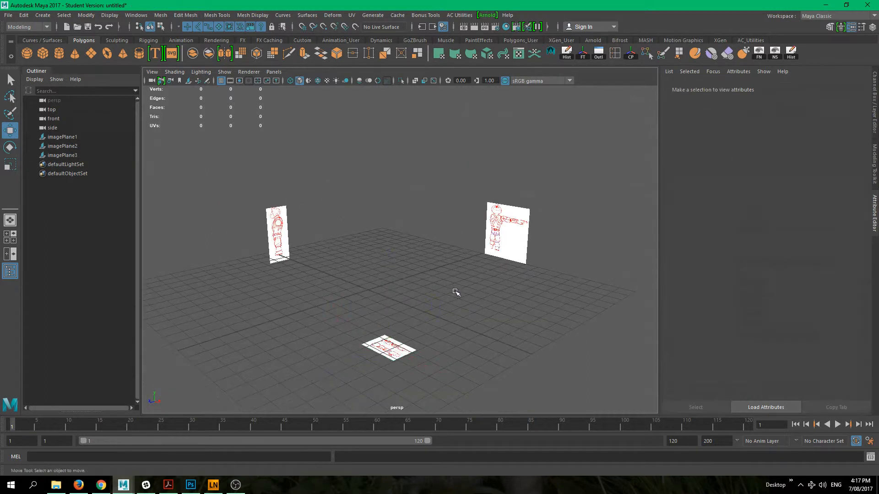
# - Create a polygon sphere at the origin and check it against the reference images in the orthographic and perspective views
pyautogui.click(28, 55)
pyautogui.keyDown('alt'); pyautogui.moveTo(382, 296); pyautogui.dragTo(430, 327); pyautogui.keyUp('alt')
pyautogui.press('space')
pyautogui.keyDown('alt'); pyautogui.moveTo(413, 316); pyautogui.dragTo(439, 262, button='middle'); pyautogui.keyUp('alt')
pyautogui.keyDown('alt'); pyautogui.moveTo(439, 261); pyautogui.dragTo(409, 269, button='right'); pyautogui.keyUp('alt')
pyautogui.press('space')
pyautogui.moveTo(440, 298); pyautogui.dragTo(479, 299)
pyautogui.keyDown('alt'); pyautogui.moveTo(379, 196); pyautogui.dragTo(412, 241, button='middle'); pyautogui.keyUp('alt')
pyautogui.moveTo(386, 343)
pyautogui.keyDown('alt'); pyautogui.mouseDown(button='middle')
pyautogui.moveTo(391, 284)
pyautogui.moveTo(388, 346)
pyautogui.mouseUp(button='middle'); pyautogui.keyUp('alt')
pyautogui.press('space')
pyautogui.moveTo(438, 315)
pyautogui.mouseDown()
pyautogui.moveTo(438, 287)
pyautogui.moveTo(435, 324)
pyautogui.moveTo(454, 312)
pyautogui.moveTo(423, 310)
pyautogui.mouseUp()
pyautogui.press('space')
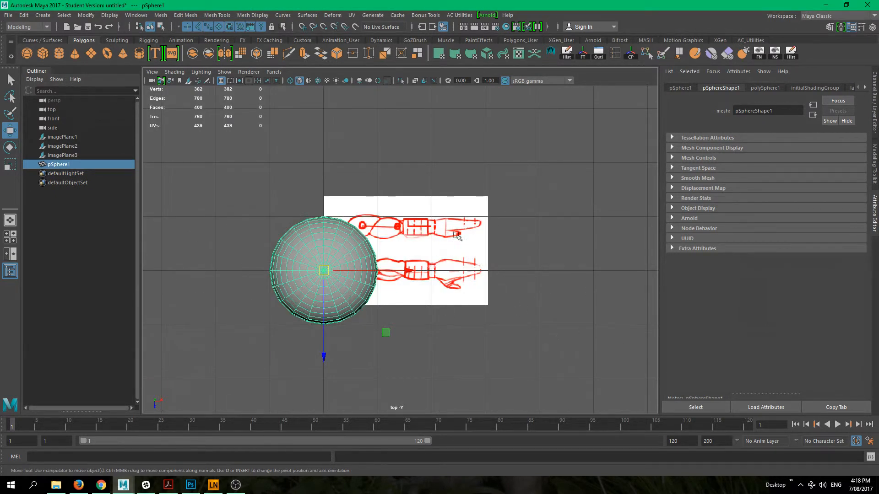
pyautogui.press('space')
pyautogui.moveTo(506, 274); pyautogui.dragTo(441, 283)
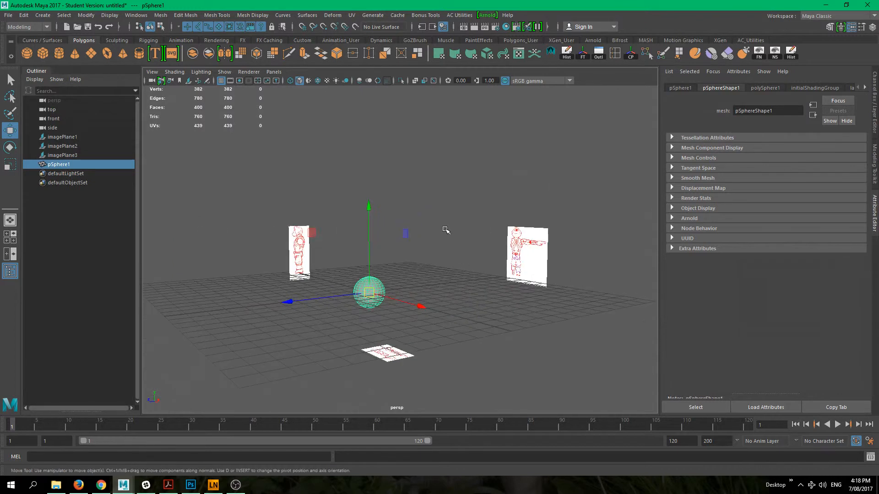
# - Deselect the sphere and examine its position relative to the three separated image planes
pyautogui.click(445, 229)
pyautogui.keyDown('alt'); pyautogui.moveTo(336, 267); pyautogui.dragTo(370, 295); pyautogui.keyUp('alt')
pyautogui.keyDown('alt'); pyautogui.moveTo(389, 297); pyautogui.dragTo(373, 288, button='right'); pyautogui.keyUp('alt')
pyautogui.keyDown('alt'); pyautogui.moveTo(364, 293); pyautogui.dragTo(366, 311, button='middle'); pyautogui.keyUp('alt')
pyautogui.keyDown('alt'); pyautogui.moveTo(366, 312); pyautogui.dragTo(322, 268); pyautogui.keyUp('alt')
pyautogui.keyDown('alt'); pyautogui.moveTo(322, 268); pyautogui.dragTo(470, 304, button='right'); pyautogui.keyUp('alt')
pyautogui.keyDown('alt'); pyautogui.moveTo(470, 305); pyautogui.dragTo(444, 261, button='middle'); pyautogui.keyUp('alt')
pyautogui.keyDown('alt'); pyautogui.moveTo(444, 265); pyautogui.dragTo(403, 289, button='right'); pyautogui.keyUp('alt')
pyautogui.keyDown('alt'); pyautogui.moveTo(402, 290); pyautogui.dragTo(399, 292); pyautogui.keyUp('alt')
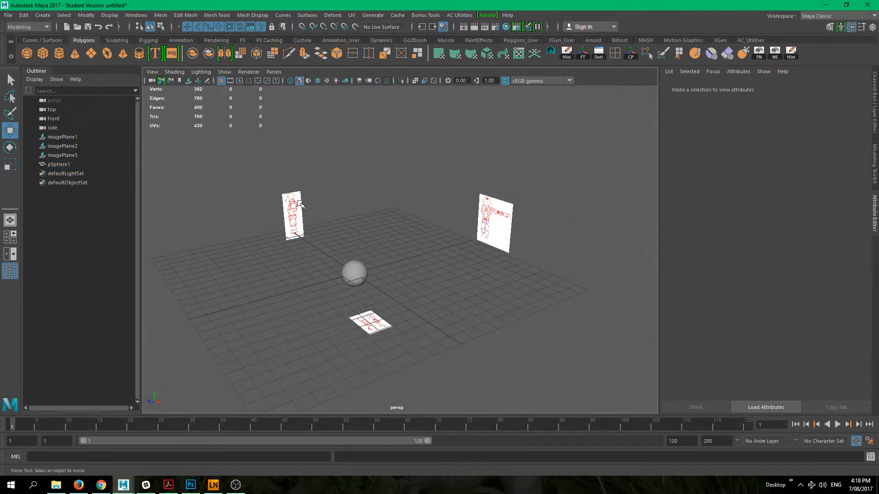
# - Select all three image planes in the viewport and show the Channel Box with the layer editor
pyautogui.moveTo(263, 172); pyautogui.dragTo(320, 219)
pyautogui.keyDown('shift'); pyautogui.moveTo(490, 157); pyautogui.dragTo(529, 236); pyautogui.keyUp('shift')
pyautogui.keyDown('shift'); pyautogui.moveTo(358, 304); pyautogui.dragTo(395, 338); pyautogui.keyUp('shift')
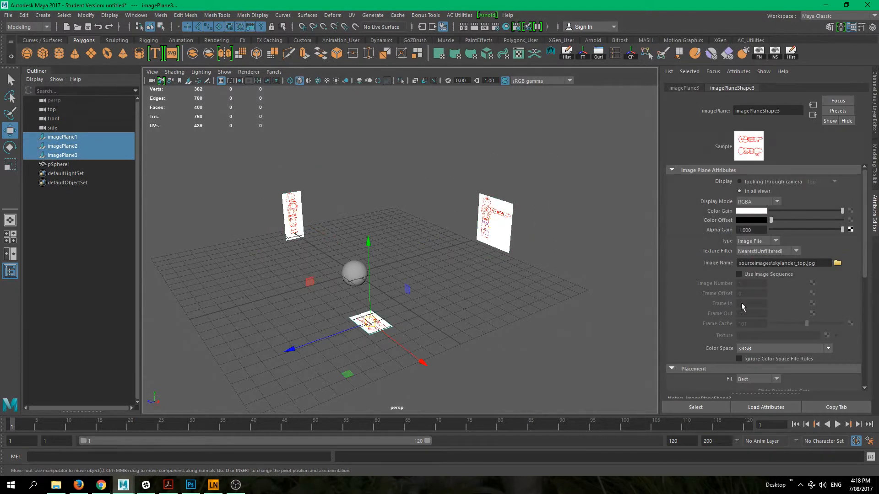
pyautogui.hotkey('ctrl', 'a')
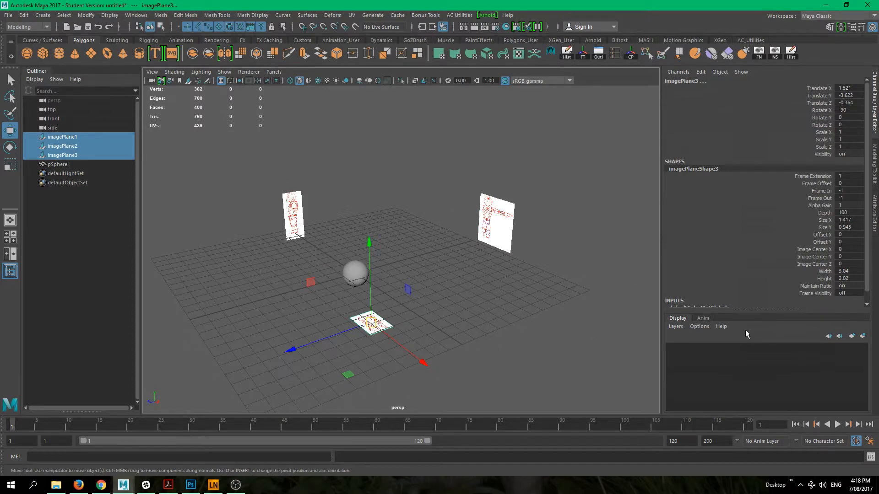
# - Reselect imagePlane1, imagePlane2 and imagePlane3 together through the Outliner
pyautogui.keyDown('alt'); pyautogui.moveTo(436, 228); pyautogui.dragTo(244, 126); pyautogui.keyUp('alt')
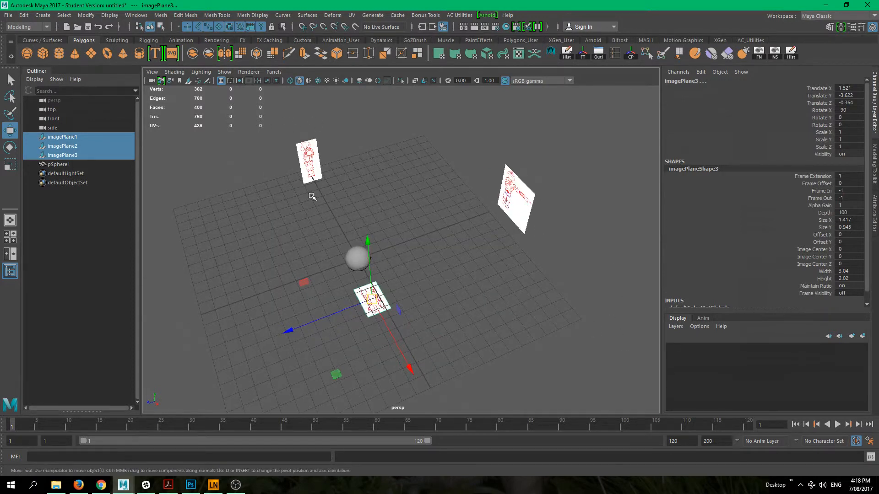
pyautogui.keyDown('alt'); pyautogui.moveTo(277, 256); pyautogui.dragTo(575, 362); pyautogui.keyUp('alt')
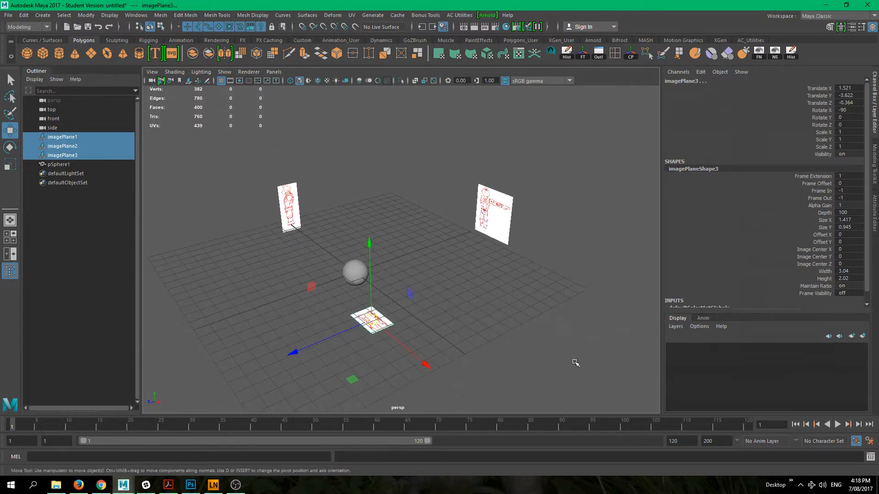
pyautogui.keyDown('alt'); pyautogui.moveTo(468, 295); pyautogui.dragTo(513, 253); pyautogui.keyUp('alt')
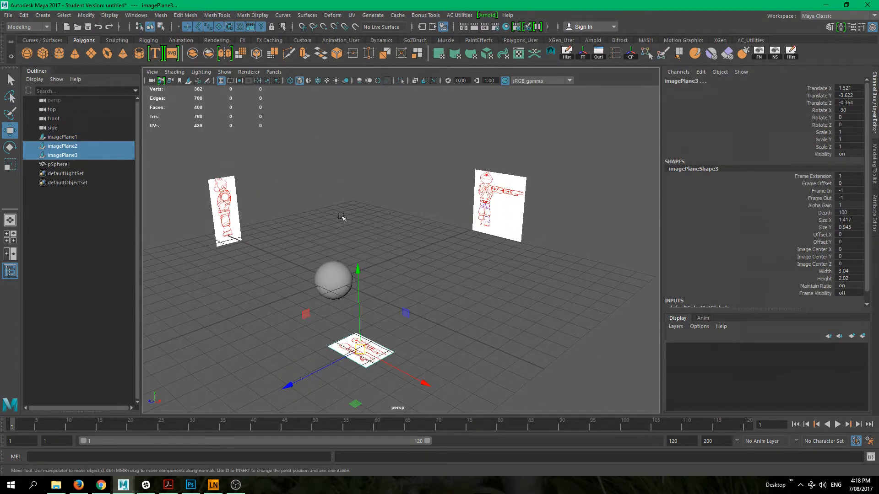
pyautogui.click(293, 192)
pyautogui.moveTo(215, 167); pyautogui.dragTo(255, 214)
pyautogui.click(83, 137)
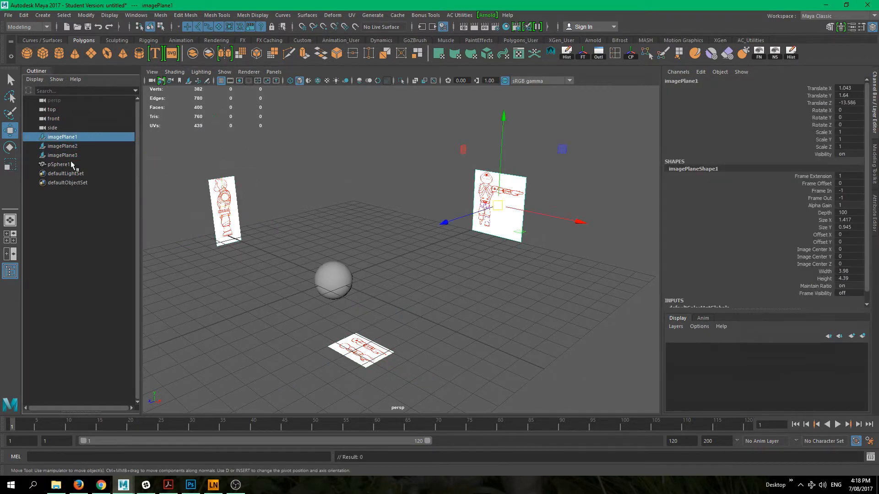
pyautogui.keyDown('shift'); pyautogui.click(69, 156); pyautogui.keyUp('shift')
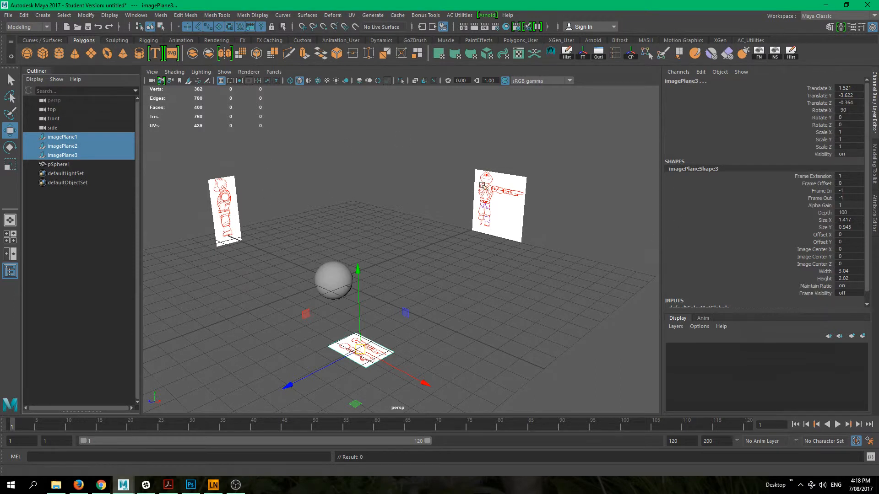
# - Create a display layer from the selected image planes and name it refImages
pyautogui.click(862, 337)
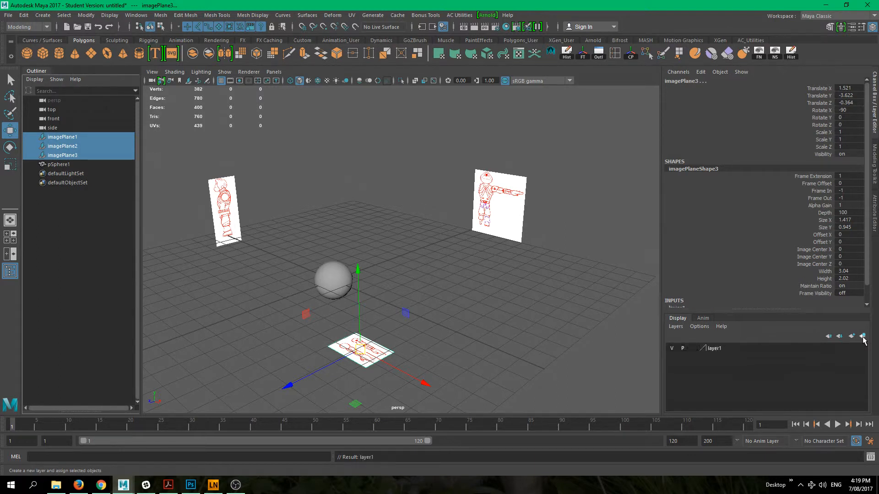
pyautogui.doubleClick(713, 349)
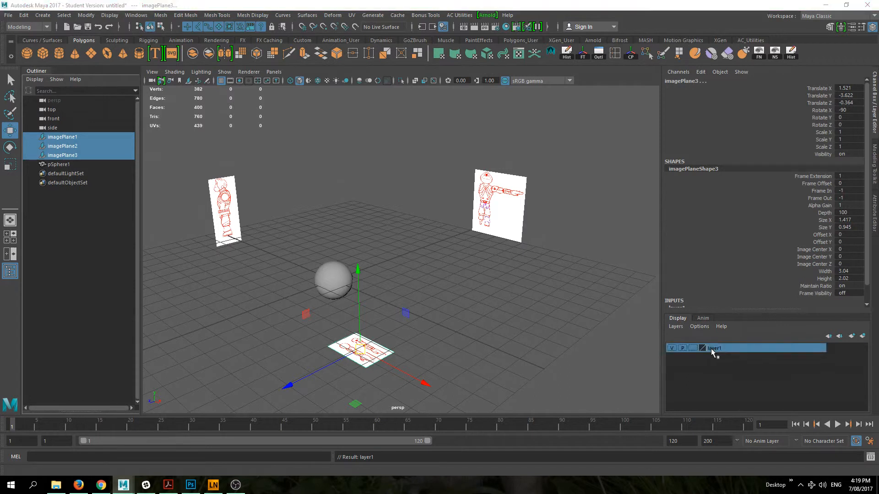
pyautogui.moveTo(355, 179); pyautogui.dragTo(262, 184)
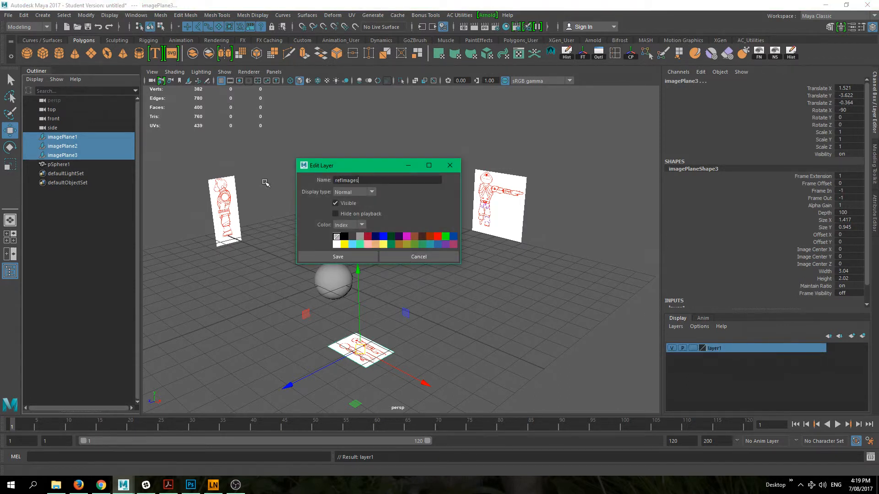
pyautogui.click(353, 259)
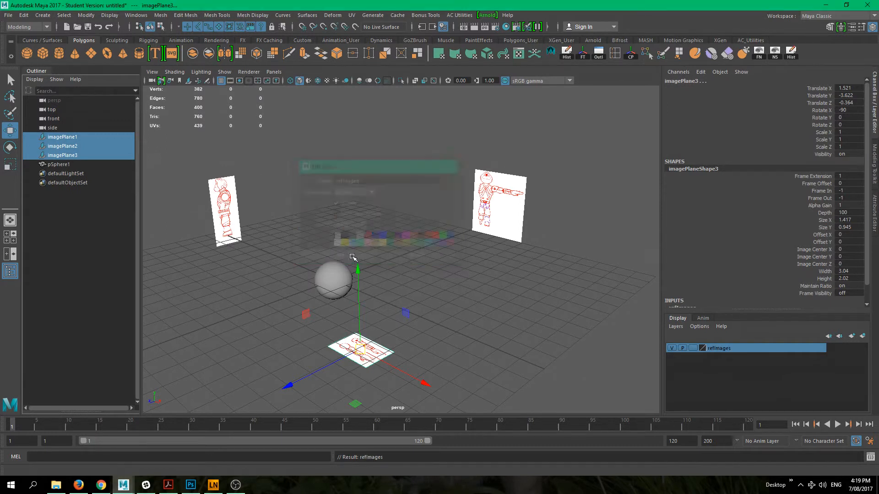
# - Toggle the refImages layer's visibility off and on repeatedly, leaving the image planes shown
pyautogui.click(672, 348)
pyautogui.click(672, 348)
pyautogui.click(672, 348)
pyautogui.click(671, 348)
pyautogui.click(672, 348)
pyautogui.click(671, 348)
pyautogui.click(671, 348)
pyautogui.click(671, 348)
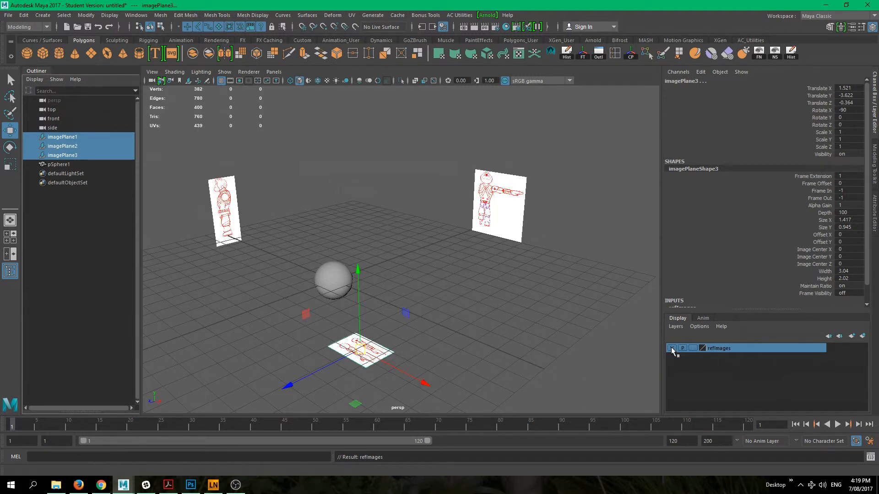
pyautogui.click(671, 349)
pyautogui.click(671, 348)
# - Switch the refImages layer to Template and on to Reference, and try selecting the image planes in the viewport
pyautogui.click(693, 348)
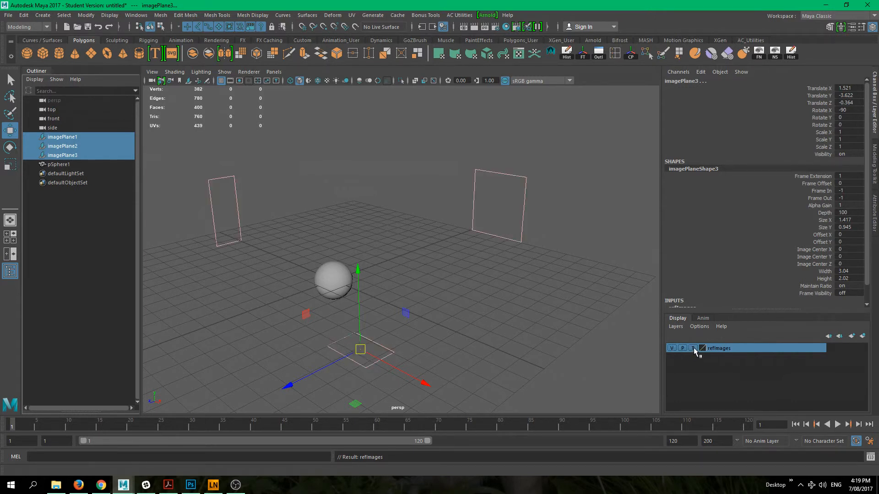
pyautogui.click(693, 348)
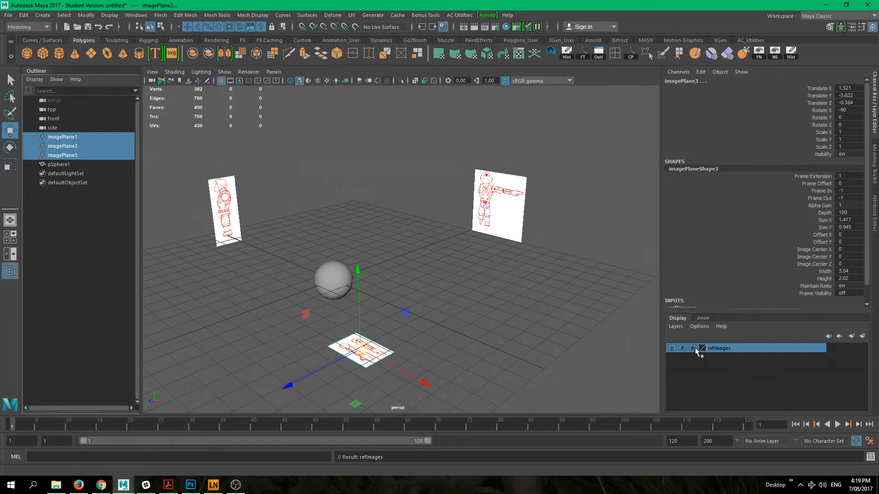
pyautogui.click(393, 151)
pyautogui.moveTo(210, 124); pyautogui.dragTo(254, 229)
pyautogui.moveTo(288, 332); pyautogui.dragTo(505, 435)
pyautogui.moveTo(290, 349); pyautogui.dragTo(505, 360)
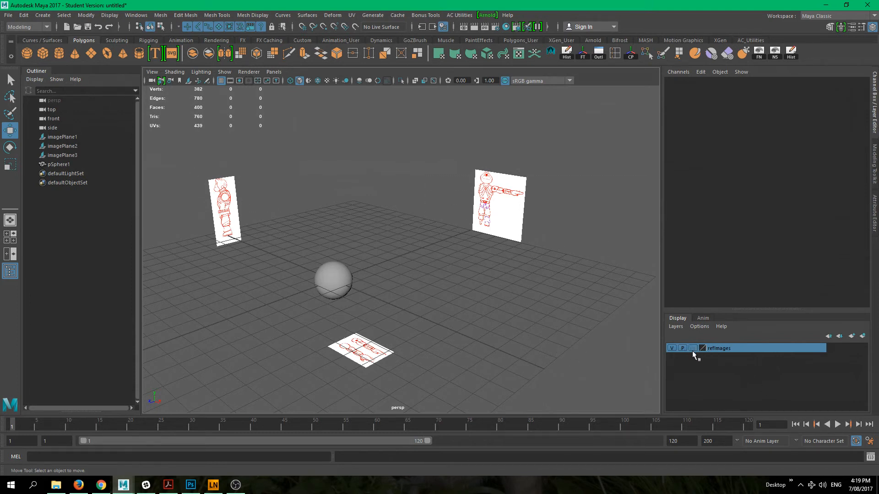
# - Test selecting the image planes with the refImages layer in its normal display type, and set the layer back to Reference
pyautogui.moveTo(471, 172); pyautogui.dragTo(594, 306)
pyautogui.click(229, 187)
pyautogui.moveTo(344, 344); pyautogui.dragTo(392, 374)
pyautogui.click(694, 349)
pyautogui.click(694, 349)
pyautogui.keyDown('alt'); pyautogui.moveTo(473, 315); pyautogui.dragTo(412, 261); pyautogui.keyUp('alt')
pyautogui.keyDown('alt'); pyautogui.moveTo(412, 261); pyautogui.dragTo(327, 202, button='right'); pyautogui.keyUp('alt')
pyautogui.keyDown('alt'); pyautogui.moveTo(411, 271); pyautogui.dragTo(418, 284, button='middle'); pyautogui.keyUp('alt')
pyautogui.keyDown('alt'); pyautogui.moveTo(417, 284); pyautogui.dragTo(363, 274); pyautogui.keyUp('alt')
pyautogui.keyDown('alt'); pyautogui.moveTo(362, 275); pyautogui.dragTo(537, 315, button='right'); pyautogui.keyUp('alt')
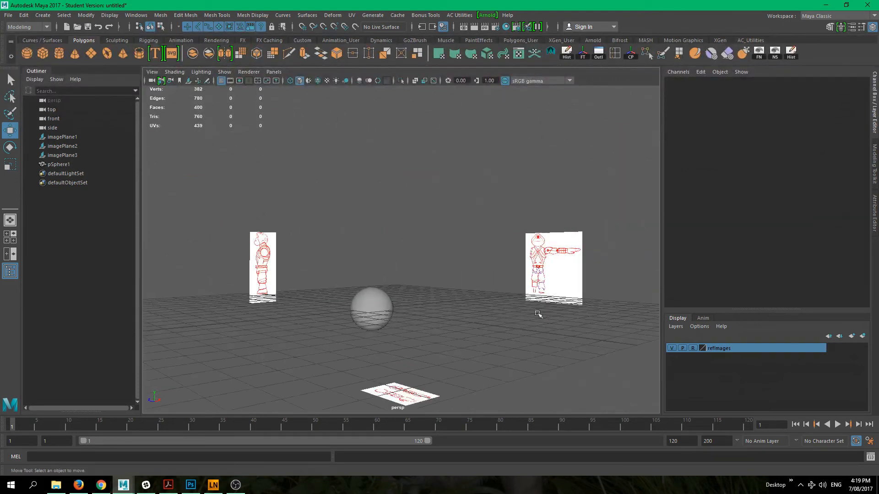